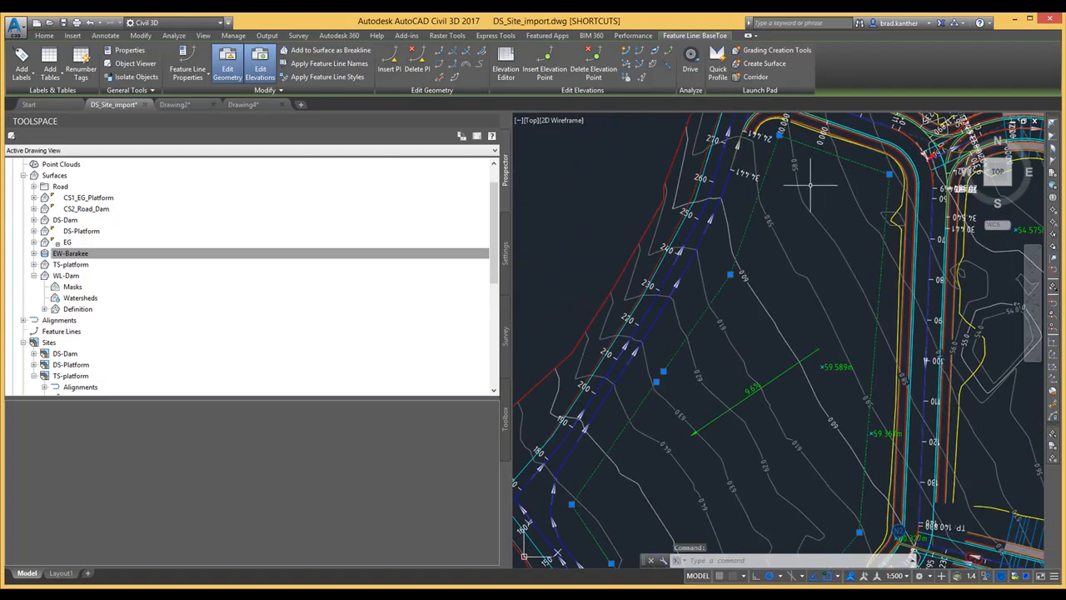
# Create a corridor named Stockpile using the BaseToe feature line and Benching Inside assembly, with setting of baseline and region parameters turned off.
pyautogui.click(419, 142)
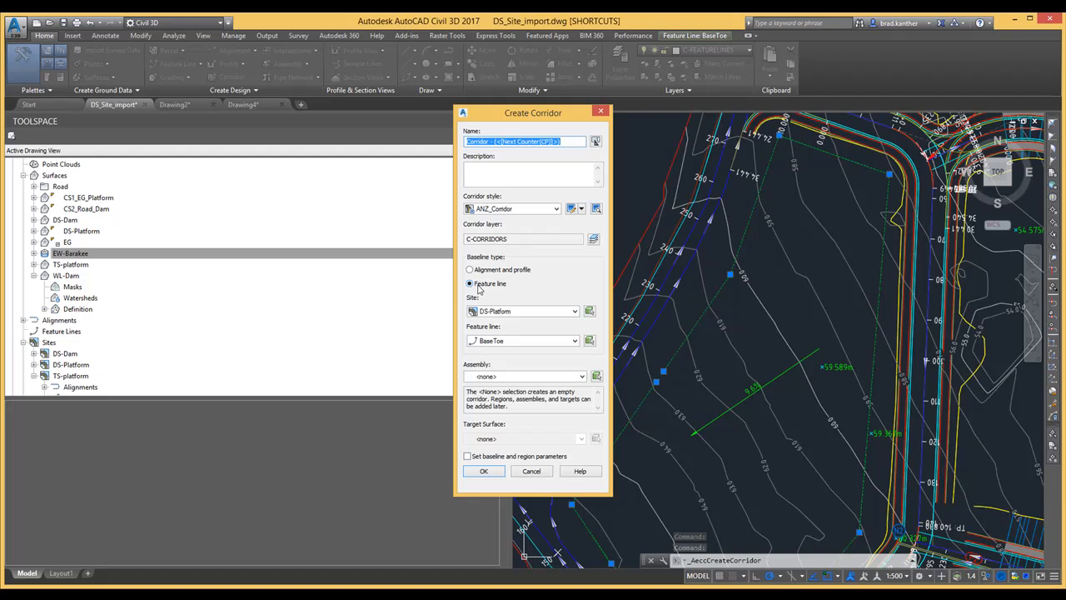
pyautogui.click(472, 285)
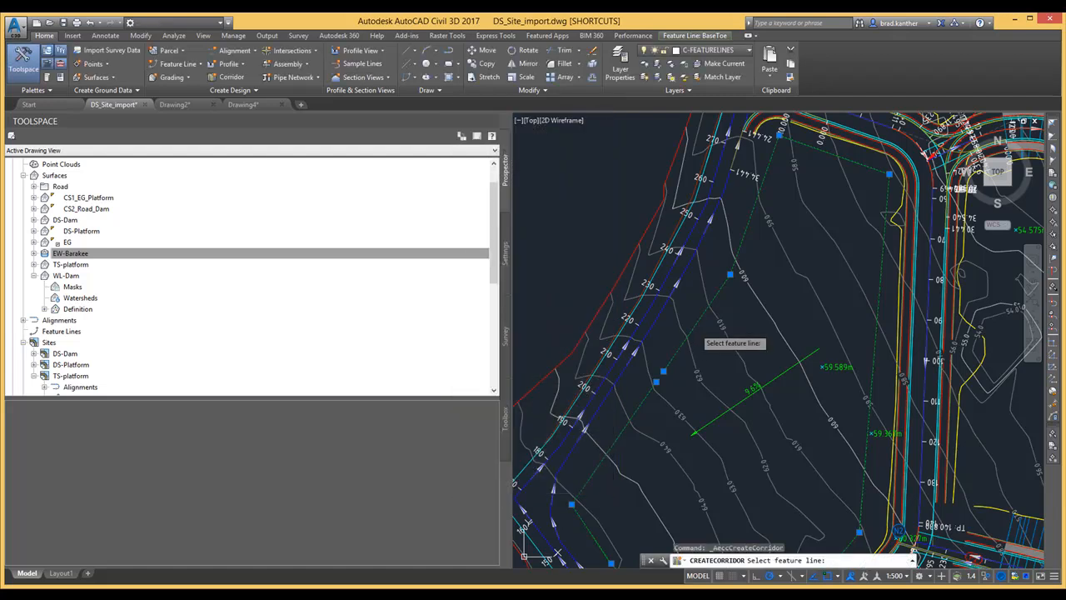
pyautogui.click(514, 377)
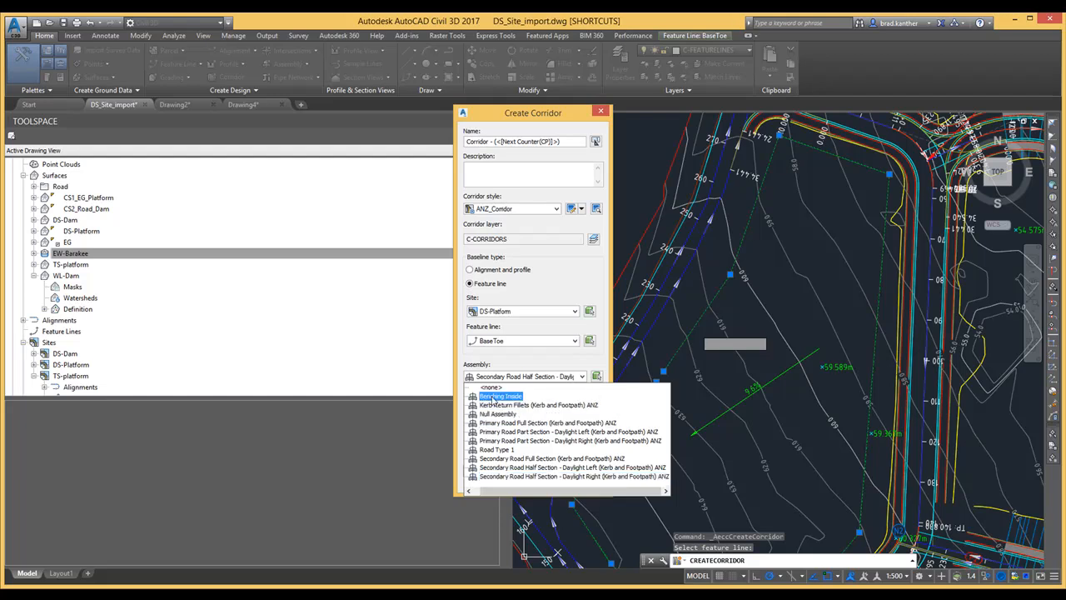
pyautogui.click(493, 397)
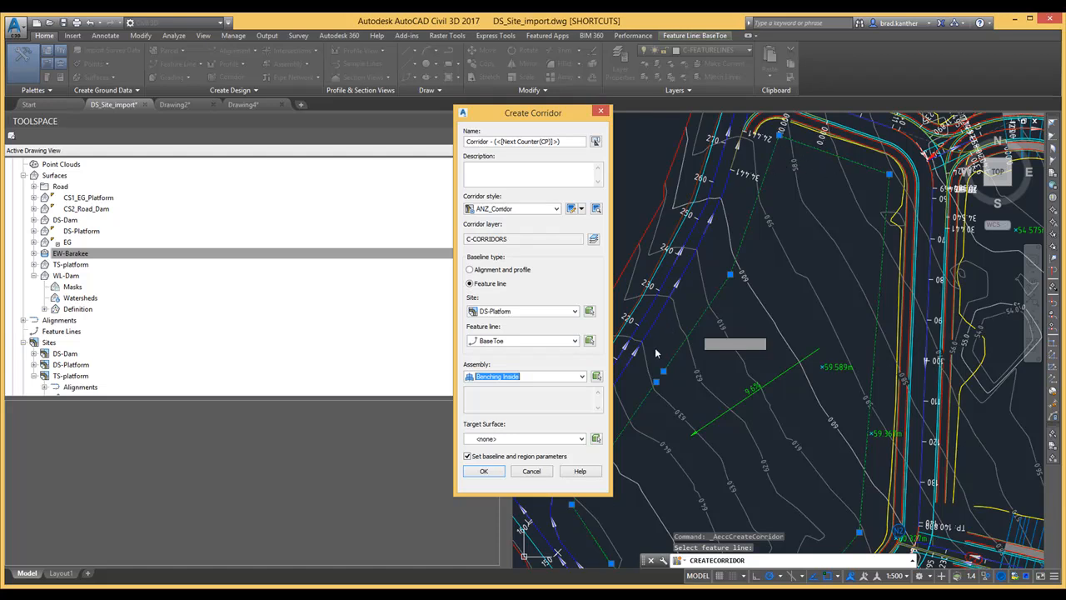
pyautogui.click(482, 457)
pyautogui.moveTo(573, 144); pyautogui.dragTo(378, 145)
pyautogui.write('Stockpile')
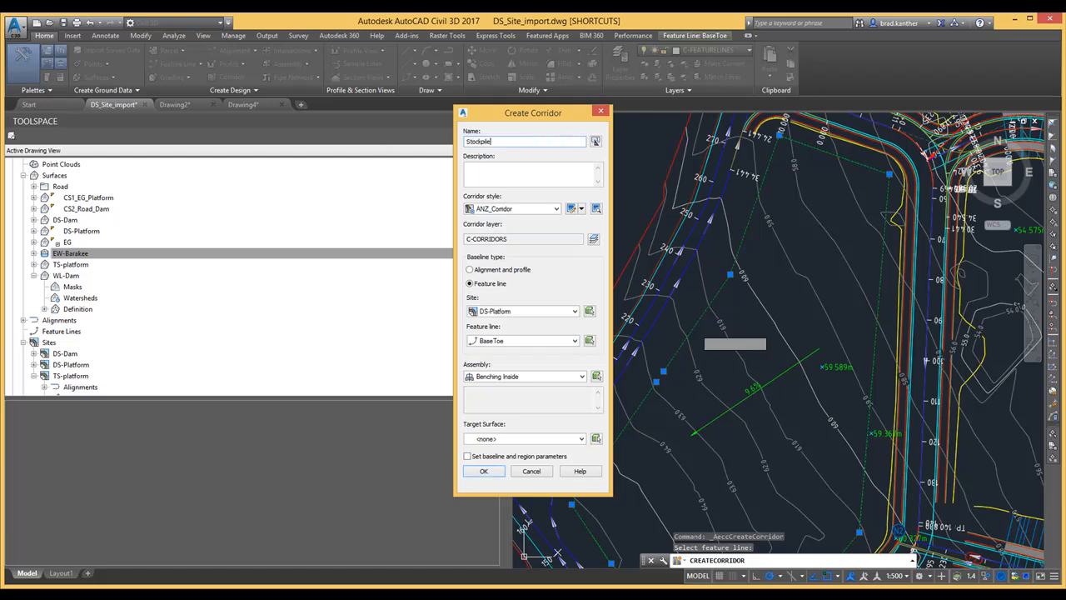
pyautogui.press('Return')
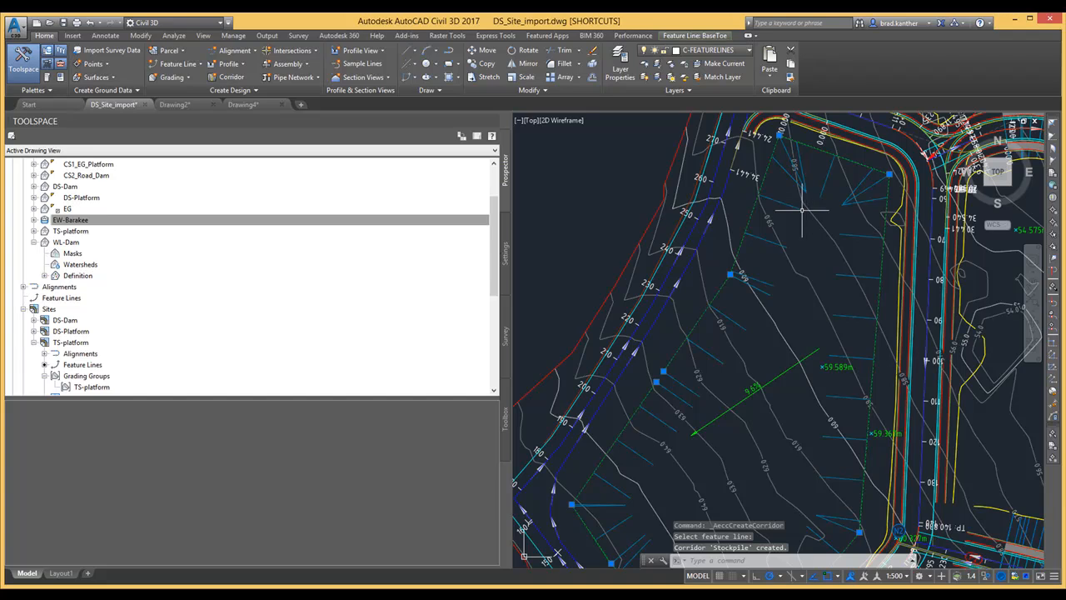
pyautogui.press('Escape')
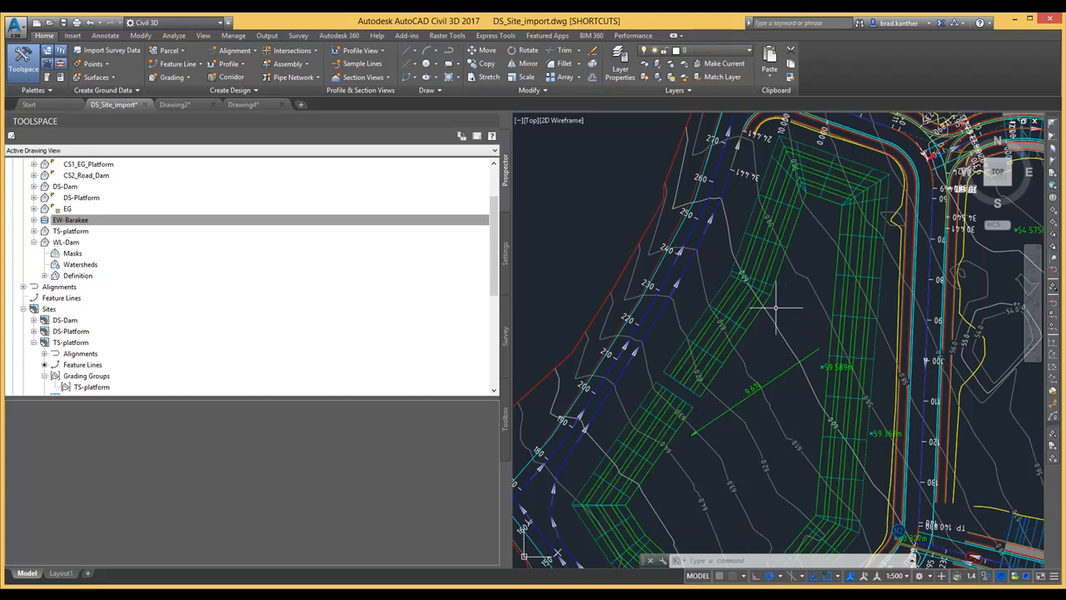
# Examine the benching assembly and its stepped slopes and benches among the other drawing objects.
pyautogui.scroll(-10, 656, 343)
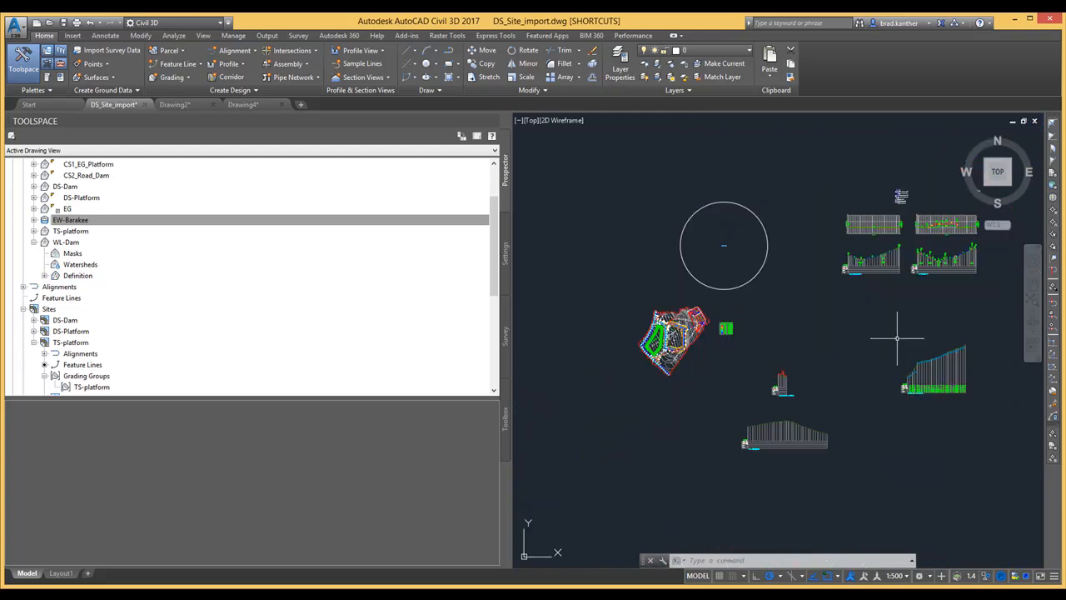
pyautogui.moveTo(885, 344); pyautogui.dragTo(698, 359, button='middle')
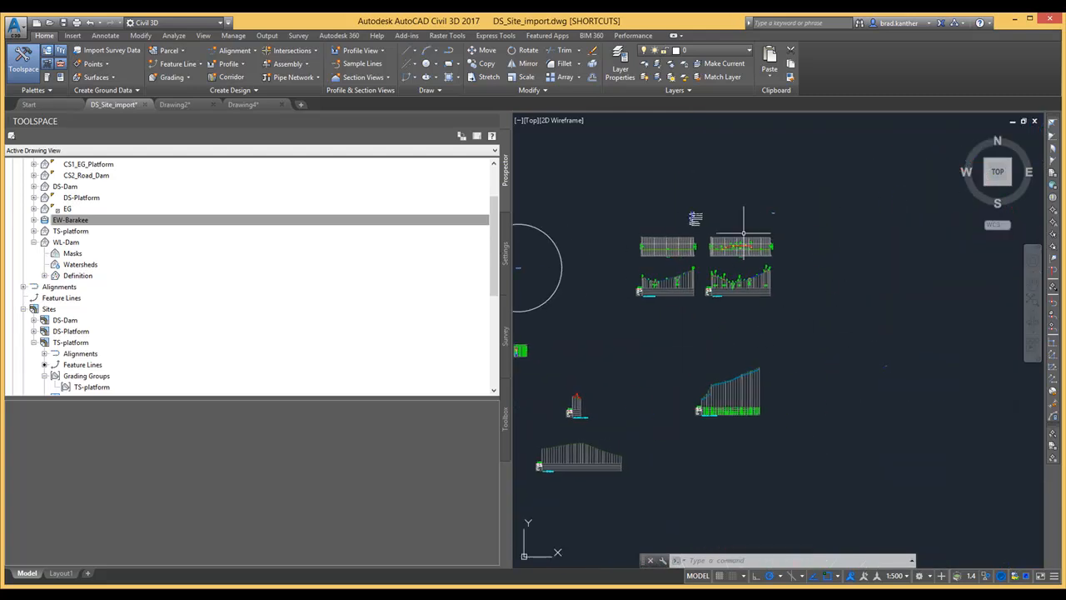
pyautogui.scroll(5, 773, 213)
pyautogui.scroll(-6, 760, 233)
pyautogui.scroll(2, 857, 373)
pyautogui.scroll(12, 816, 327)
pyautogui.moveTo(753, 334); pyautogui.dragTo(703, 349, button='middle')
pyautogui.scroll(3, 673, 321)
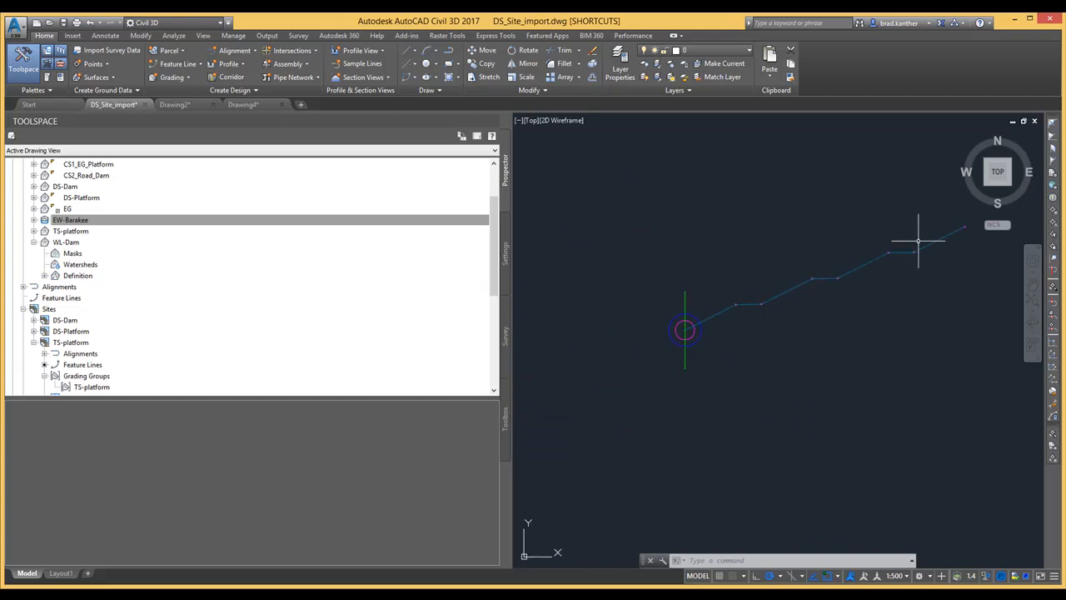
pyautogui.scroll(-10, 954, 214)
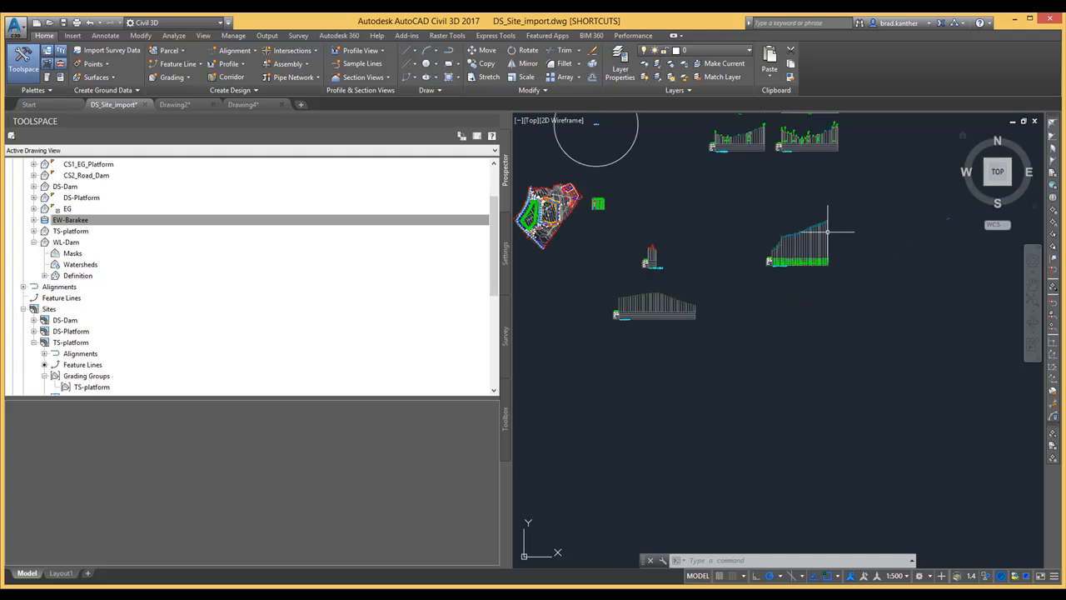
# Create a surface for the Stockpile corridor, add the Top links as its data, and apply.
pyautogui.scroll(12, 633, 275)
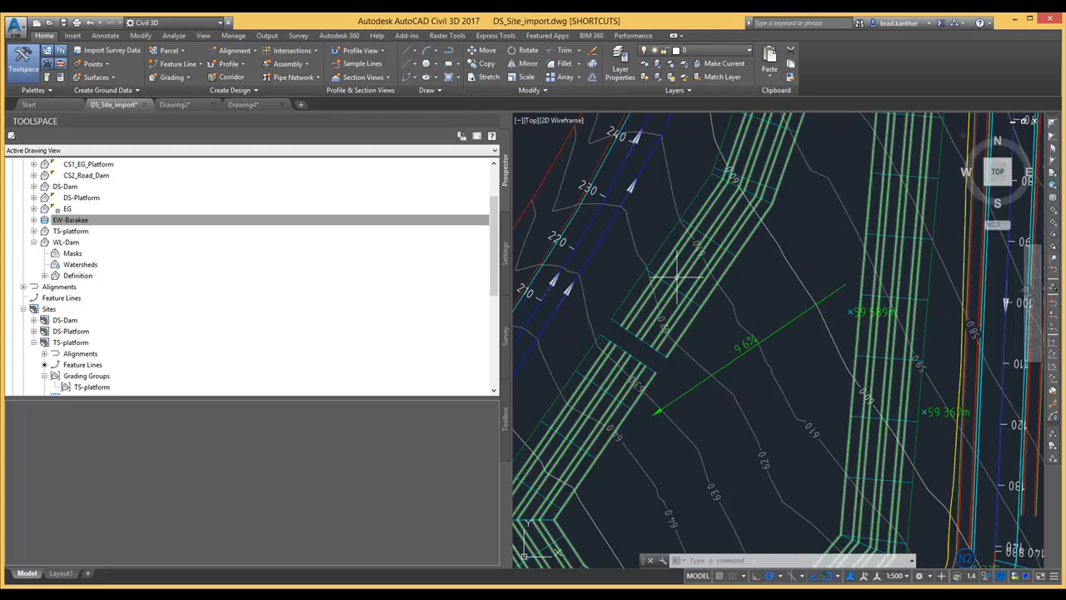
pyautogui.click(655, 287)
pyautogui.rightClick(655, 287)
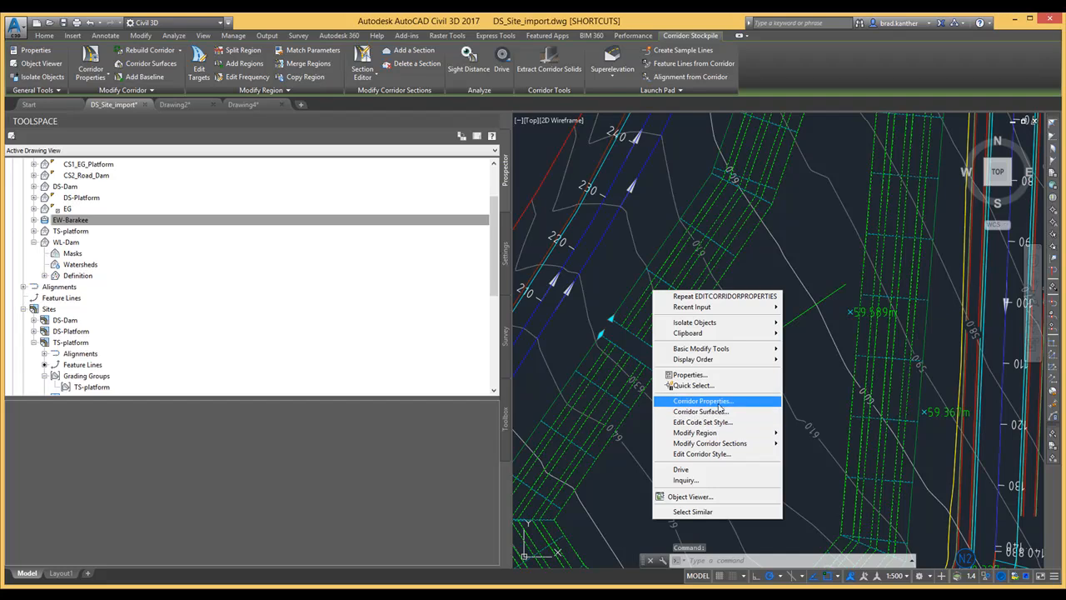
pyautogui.click(718, 411)
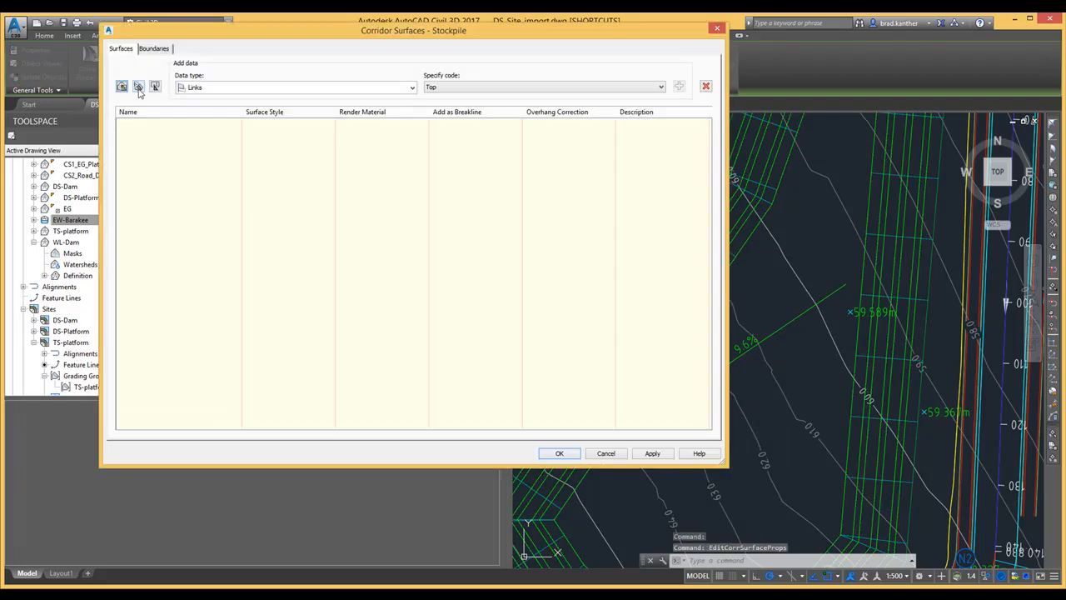
pyautogui.click(123, 87)
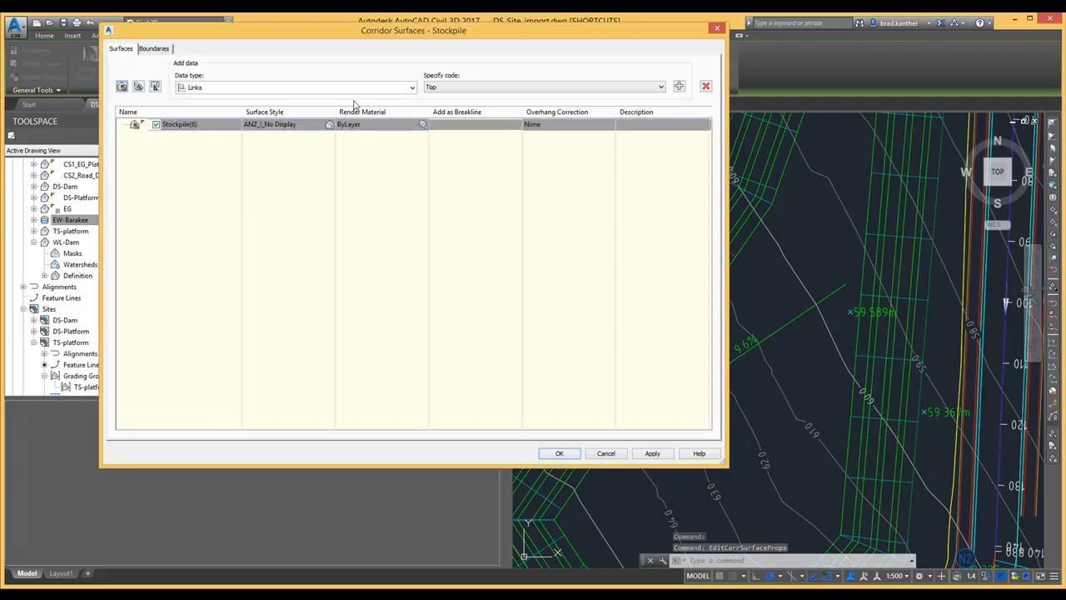
pyautogui.click(677, 86)
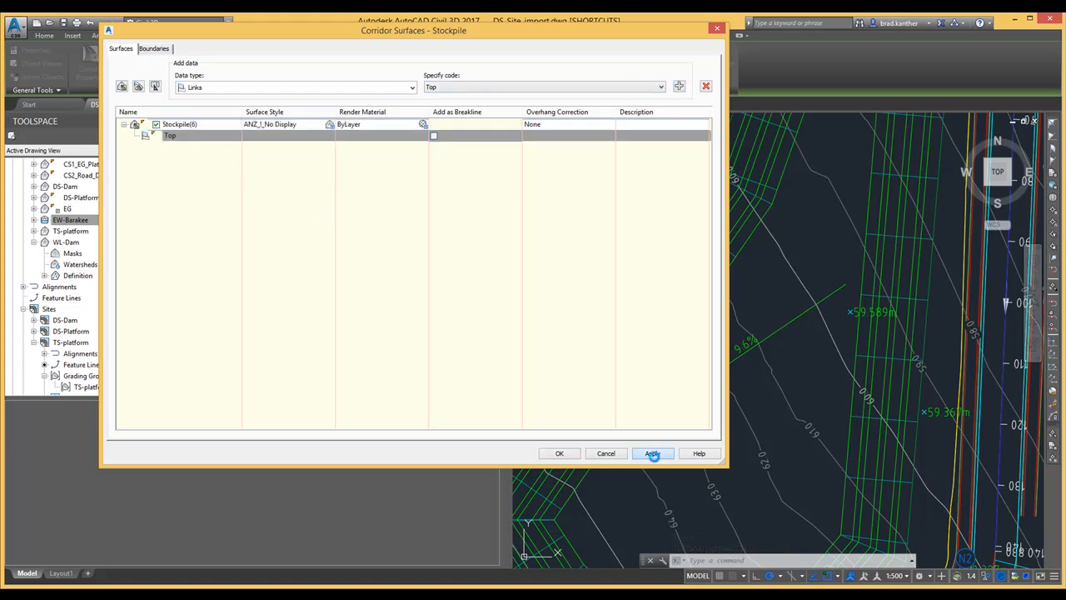
pyautogui.click(652, 454)
pyautogui.click(492, 278)
# Add the P2 feature lines to the Stockpile corridor surface, enable the Top links as breaklines, and apply.
pyautogui.click(292, 93)
pyautogui.click(233, 98)
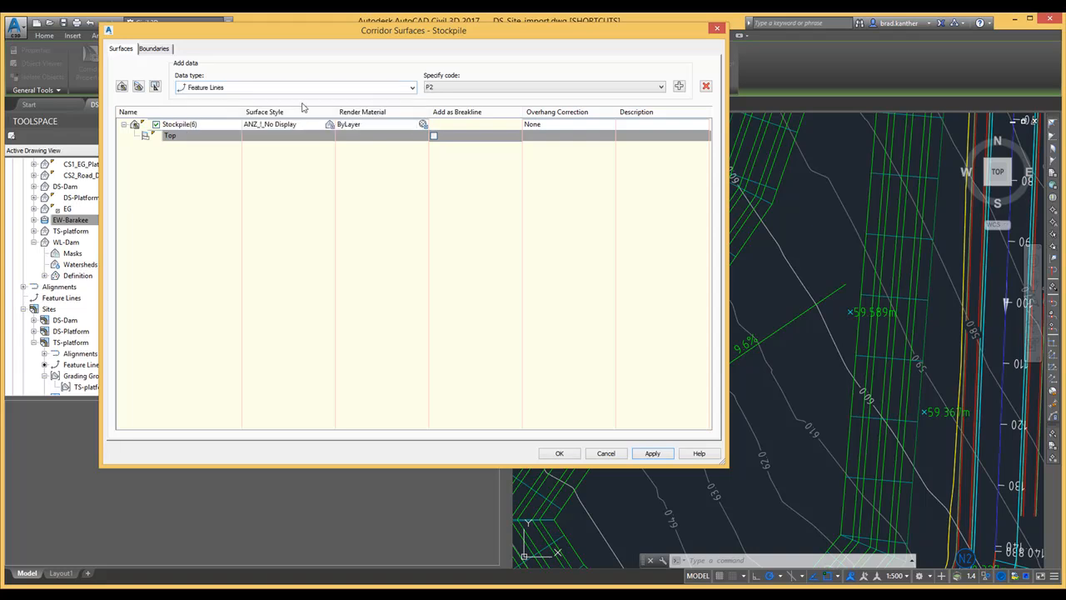
pyautogui.click(678, 87)
pyautogui.click(434, 136)
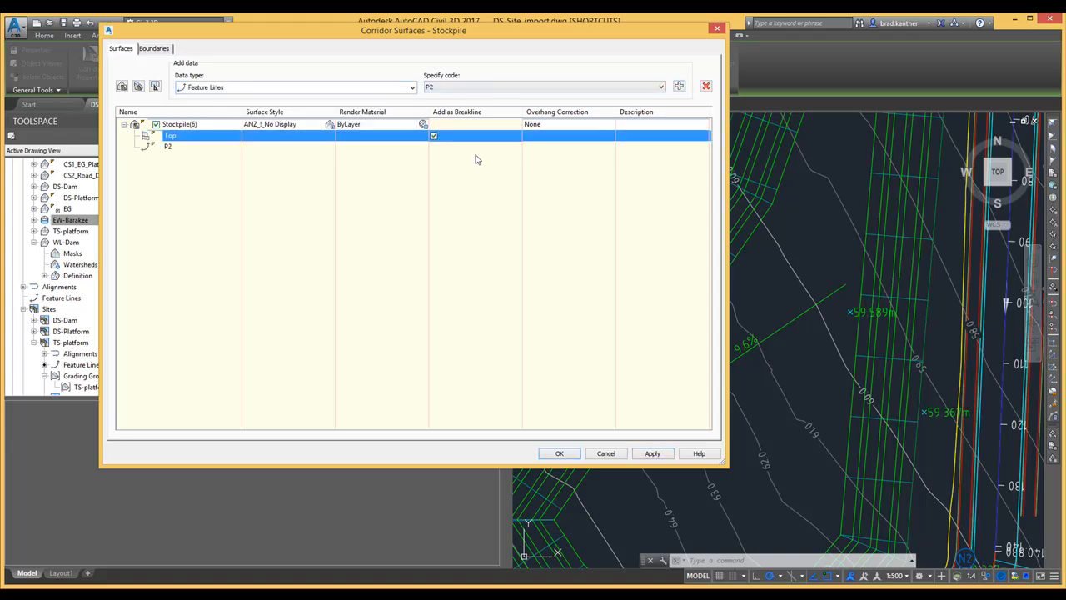
pyautogui.click(652, 454)
pyautogui.click(503, 288)
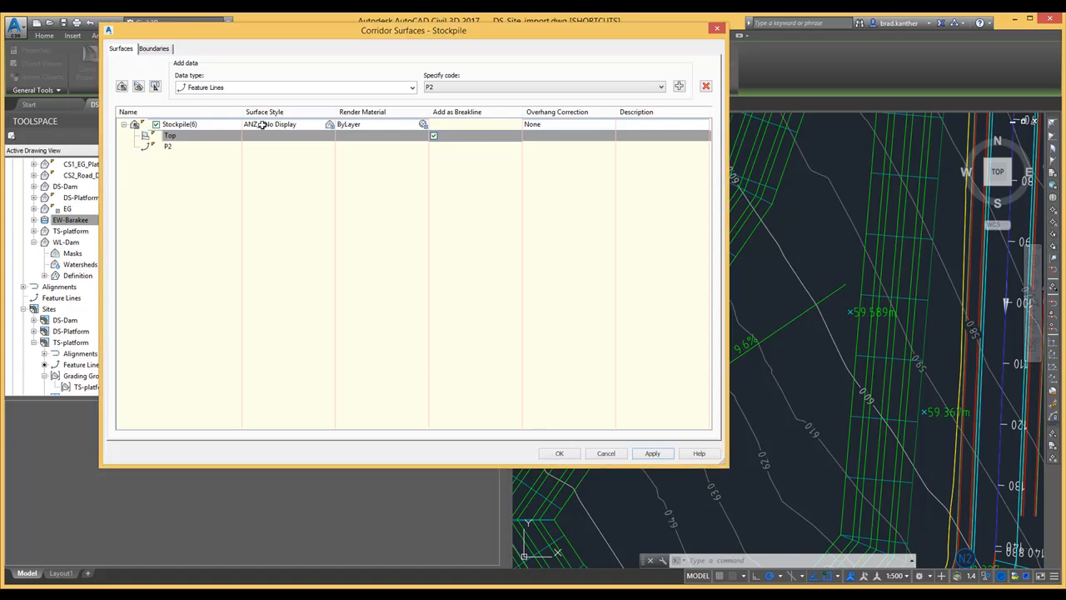
# Set the Stockpile corridor surface style to ANZ_Conts + Triangles (1m) and accept the corridor surfaces.
pyautogui.click(330, 123)
pyautogui.click(508, 299)
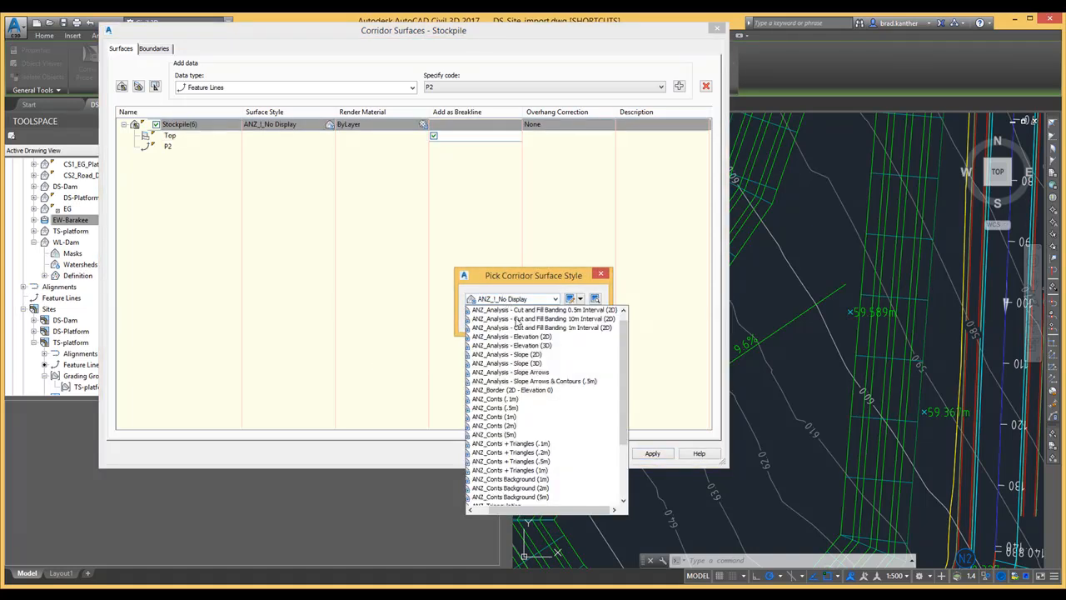
pyautogui.click(542, 471)
pyautogui.click(493, 325)
pyautogui.click(560, 453)
# Examine the stockpile surface in 3D in the Object Viewer, checking its benches and corners from several angles.
pyautogui.scroll(3, 723, 387)
pyautogui.scroll(3, 708, 379)
pyautogui.click(681, 325)
pyautogui.rightClick(676, 249)
pyautogui.click(752, 479)
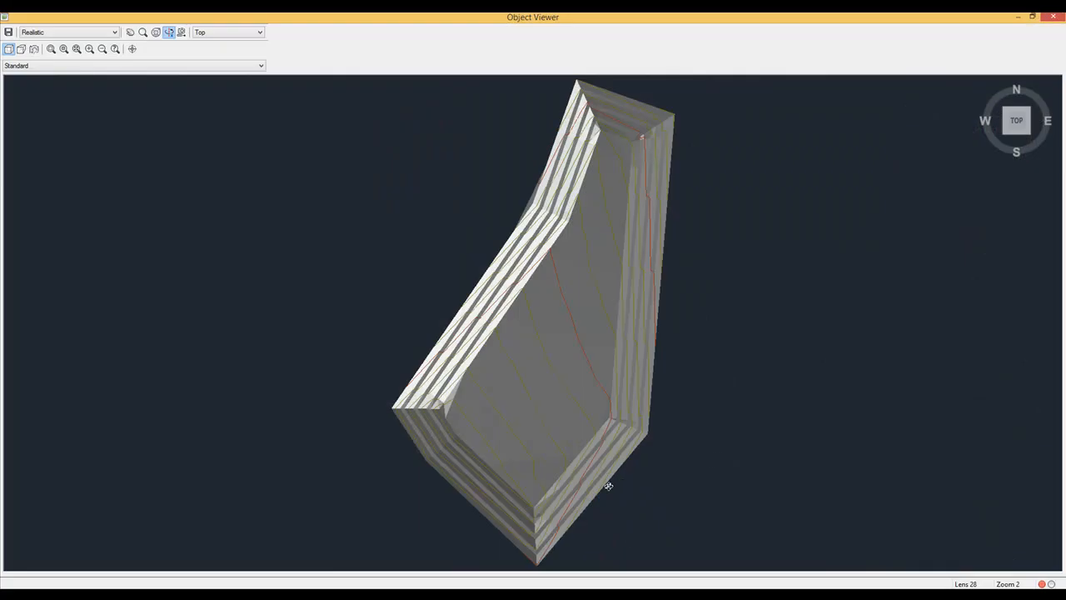
pyautogui.moveTo(608, 488); pyautogui.dragTo(526, 437)
pyautogui.scroll(3, 591, 435)
pyautogui.moveTo(581, 367); pyautogui.dragTo(409, 385)
pyautogui.scroll(3, 451, 433)
pyautogui.scroll(-3, 451, 438)
pyautogui.moveTo(441, 435)
pyautogui.mouseDown()
pyautogui.moveTo(519, 447)
pyautogui.moveTo(563, 369)
pyautogui.moveTo(471, 364)
pyautogui.moveTo(586, 364)
pyautogui.mouseUp()
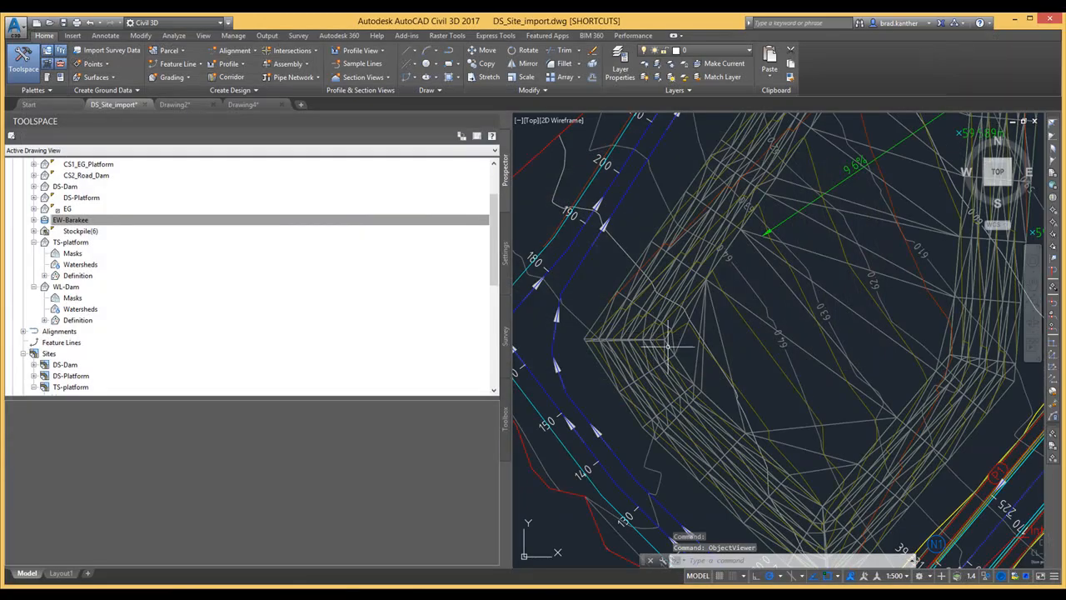
# Examine the surface triangulation around the western and southern corners of the stockpile in plan.
pyautogui.scroll(-4, 666, 346)
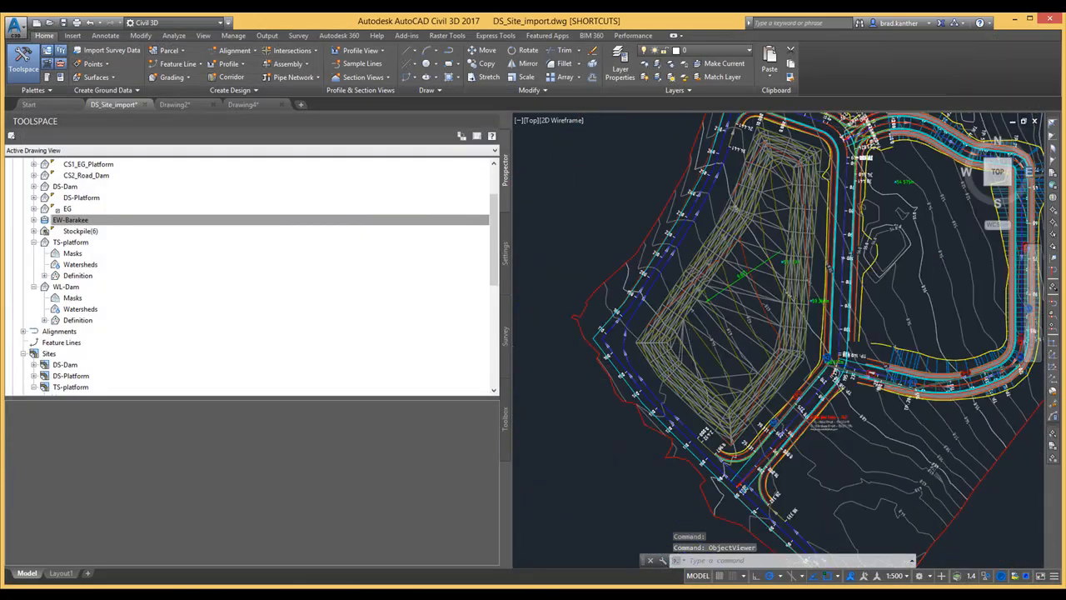
pyautogui.scroll(5, 750, 158)
pyautogui.scroll(-4, 754, 265)
pyautogui.scroll(2, 719, 428)
pyautogui.moveTo(668, 402); pyautogui.dragTo(692, 343, button='middle')
pyautogui.scroll(4, 638, 317)
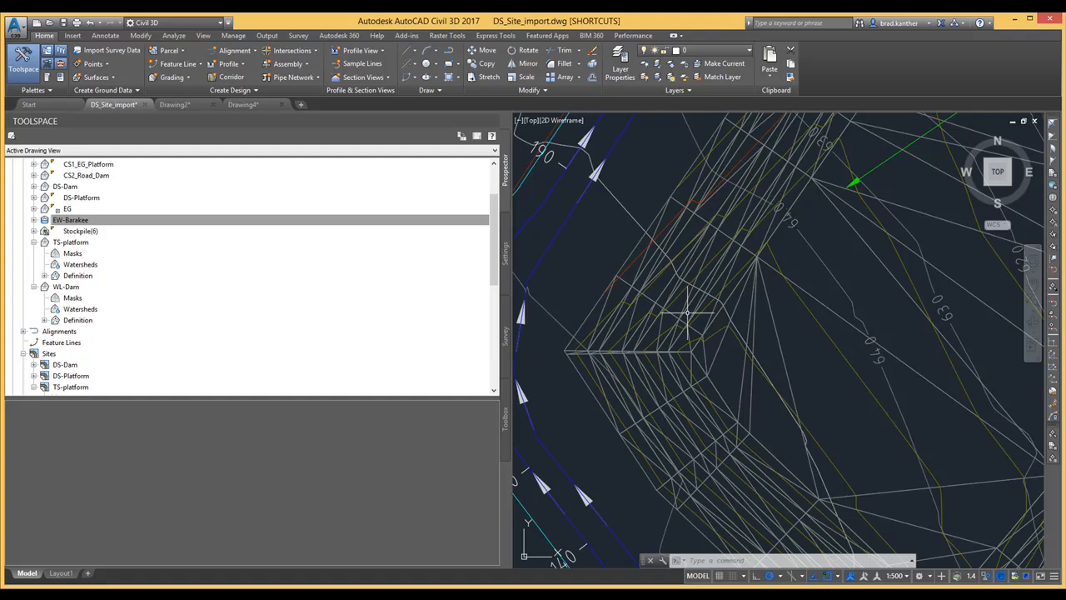
pyautogui.scroll(-5, 762, 367)
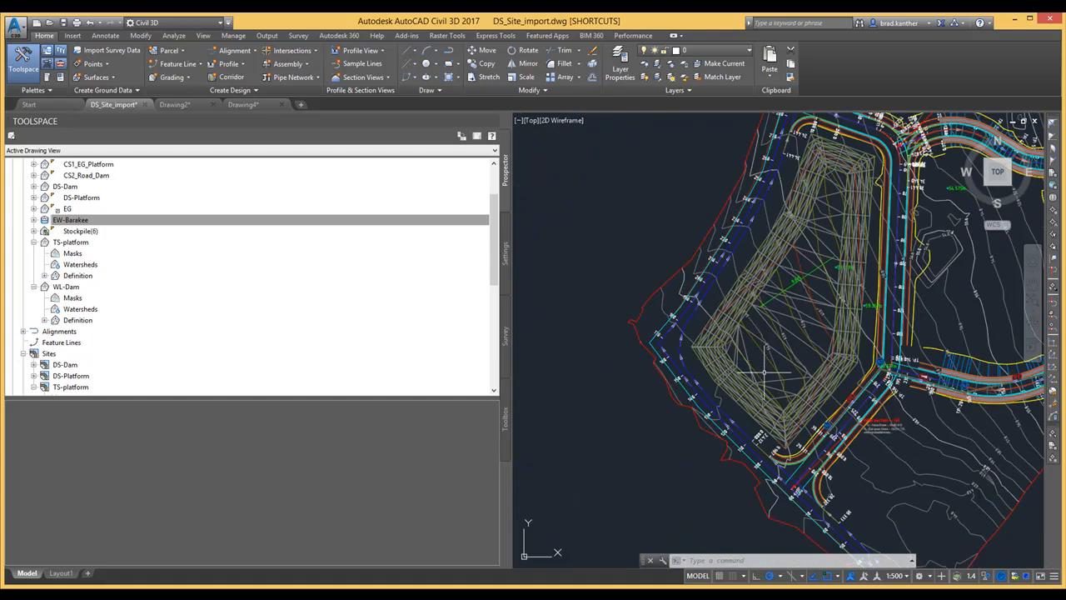
pyautogui.scroll(4, 804, 409)
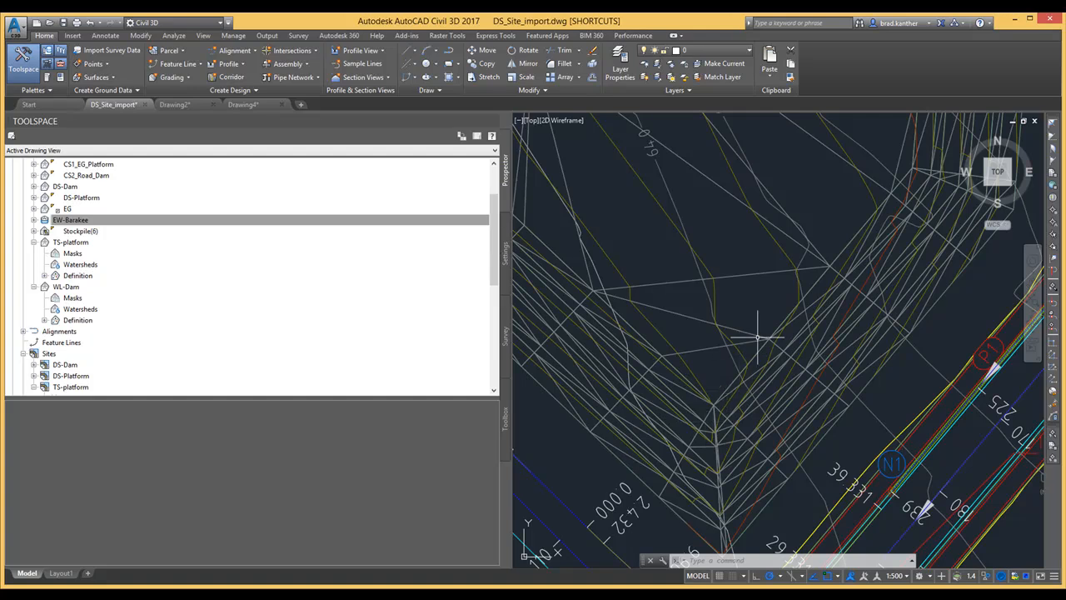
pyautogui.scroll(-3, 758, 331)
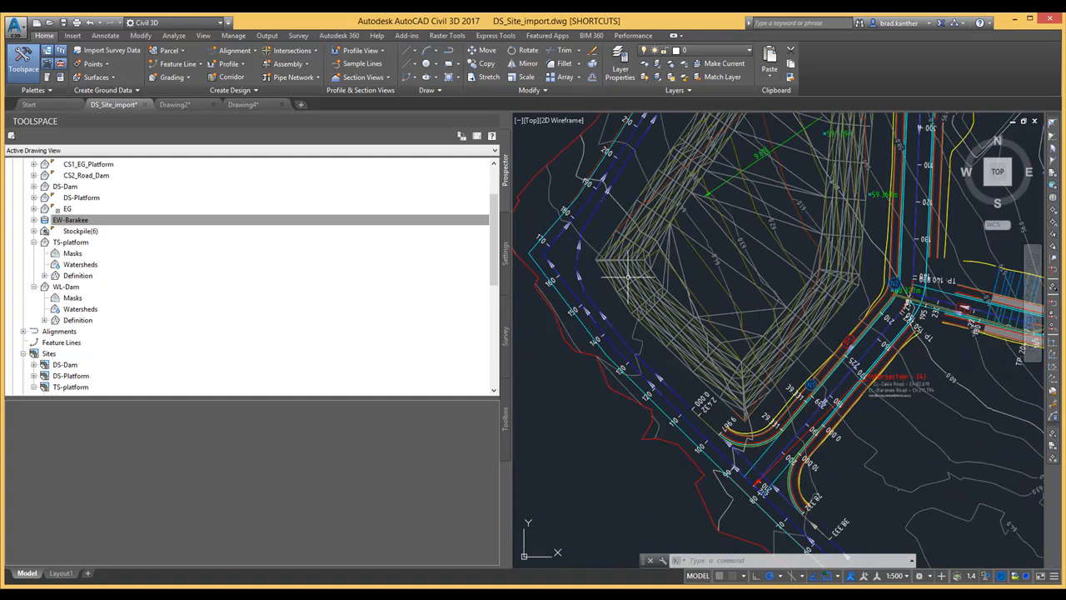
# Send the stockpile surface to the back of the display order.
pyautogui.scroll(4, 633, 270)
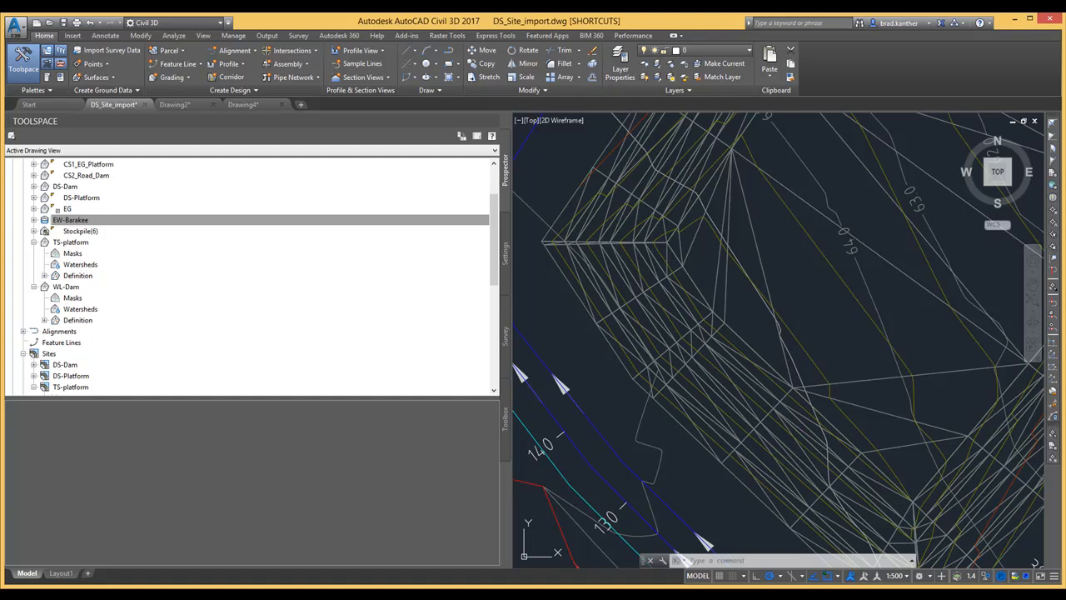
pyautogui.click(652, 260)
pyautogui.rightClick(652, 259)
pyautogui.moveTo(720, 330)
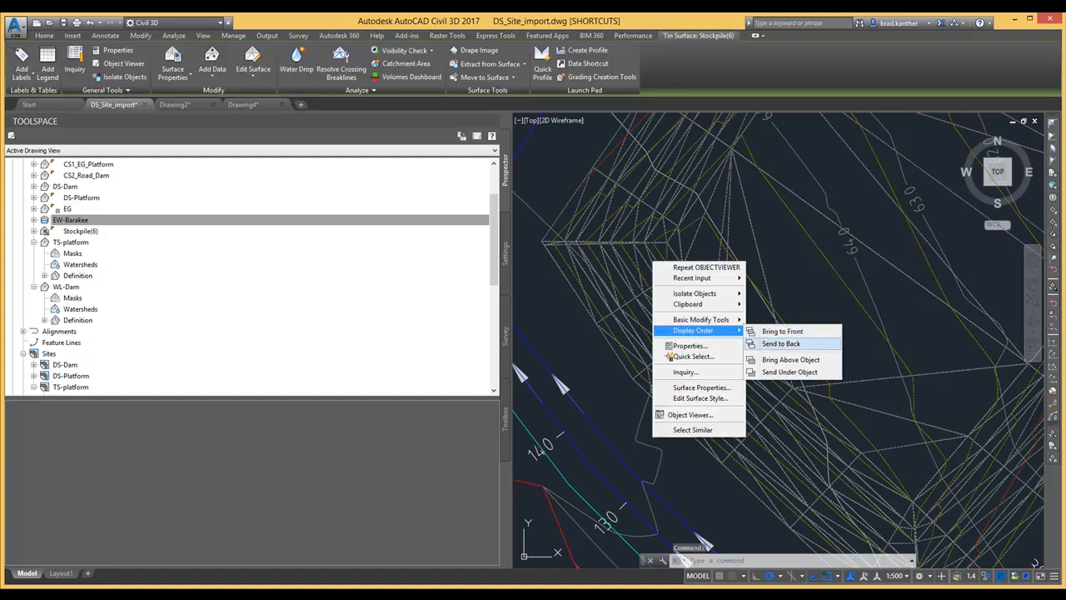
pyautogui.click(782, 343)
# Fillet the BaseToe feature line at the stockpile's southern corner with a 10 m radius.
pyautogui.click(550, 237)
pyautogui.scroll(-5, 712, 281)
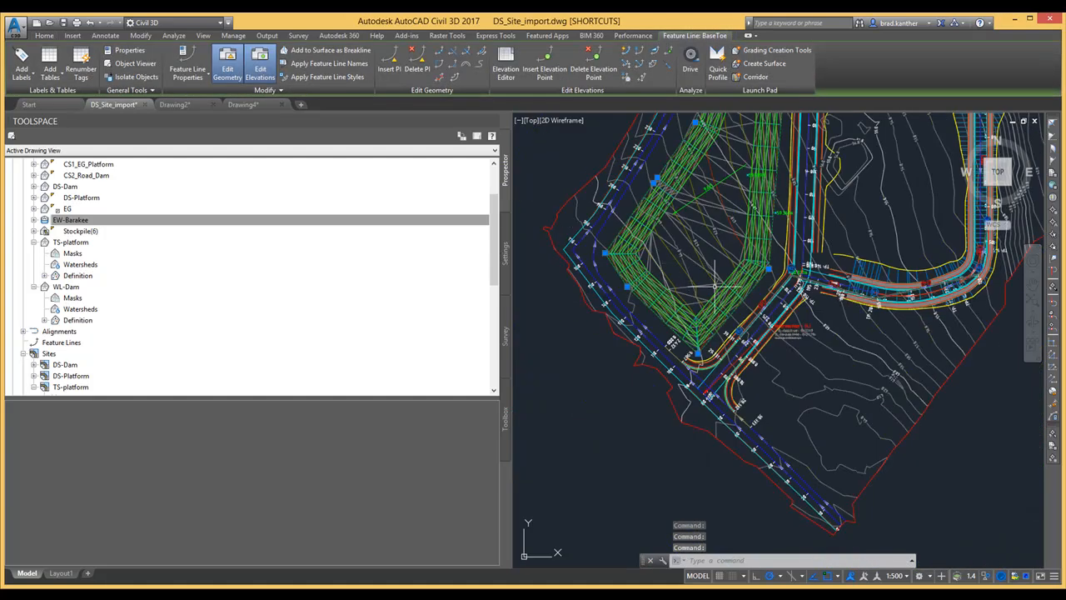
pyautogui.moveTo(710, 273); pyautogui.dragTo(706, 342, button='middle')
pyautogui.moveTo(717, 143); pyautogui.dragTo(715, 187, button='middle')
pyautogui.moveTo(697, 432); pyautogui.dragTo(680, 356, button='middle')
pyautogui.scroll(6, 650, 226)
pyautogui.scroll(-6, 674, 299)
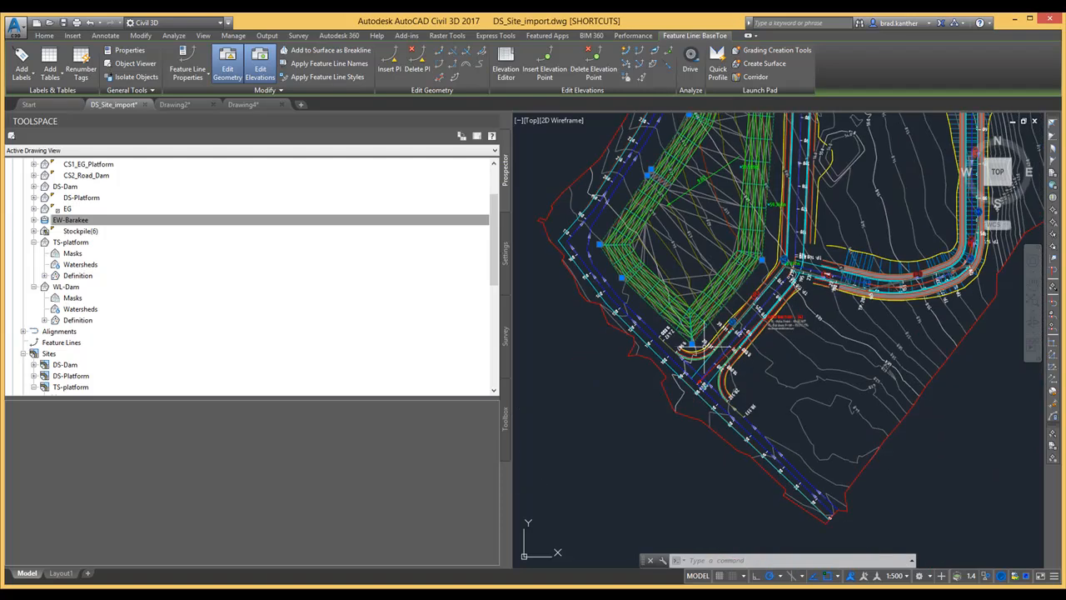
pyautogui.scroll(6, 698, 343)
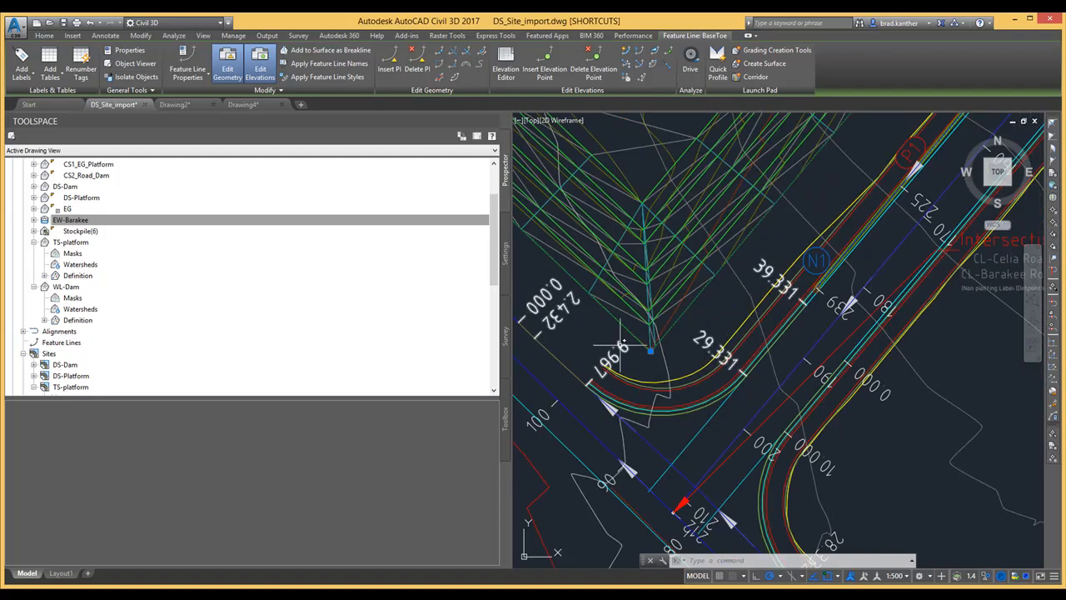
pyautogui.click(444, 63)
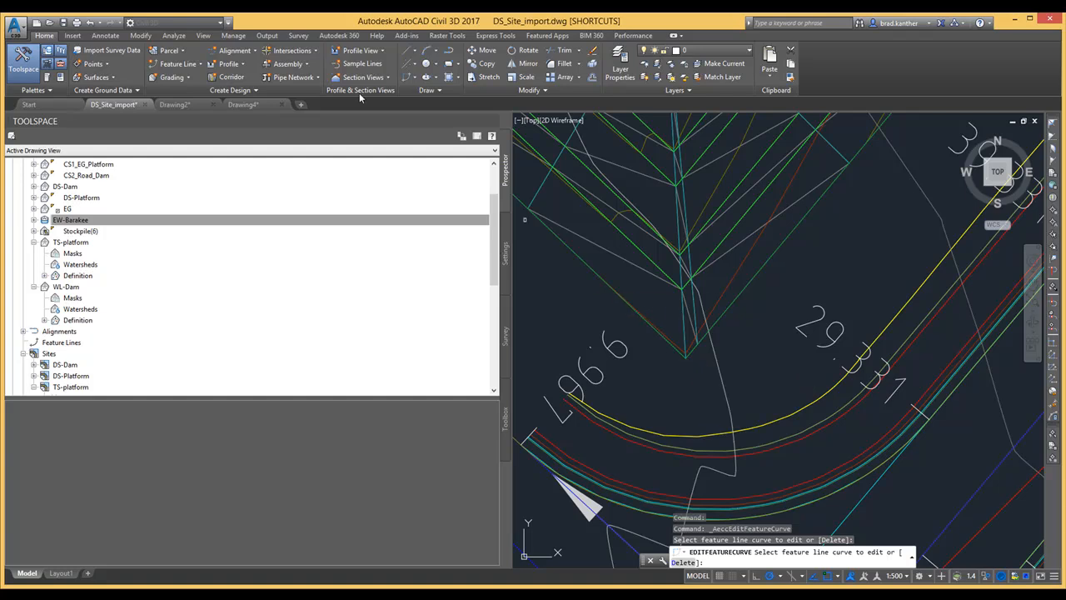
pyautogui.press('Escape')
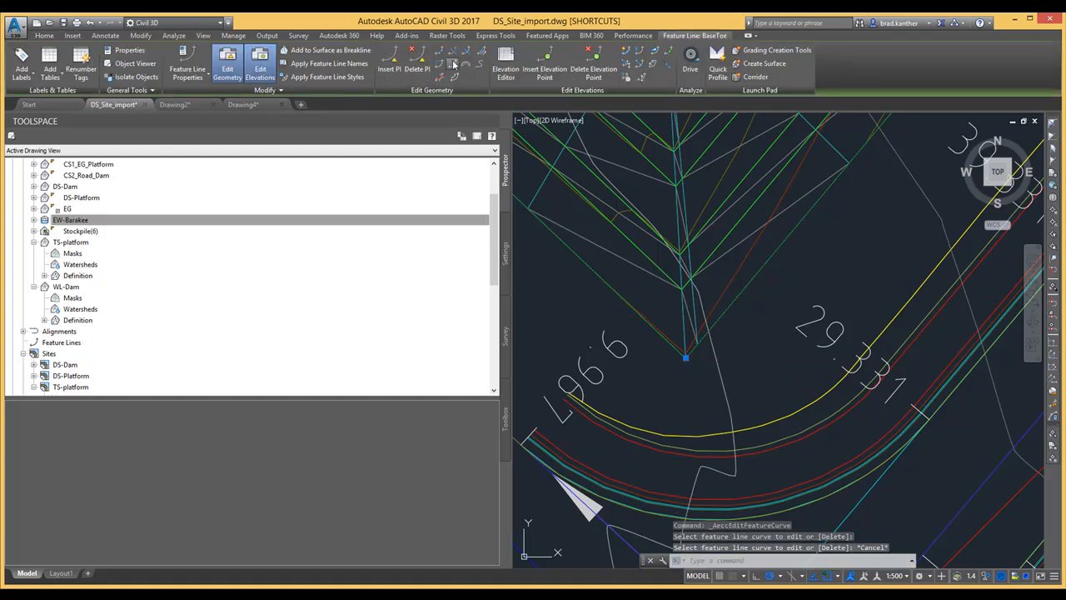
pyautogui.click(454, 64)
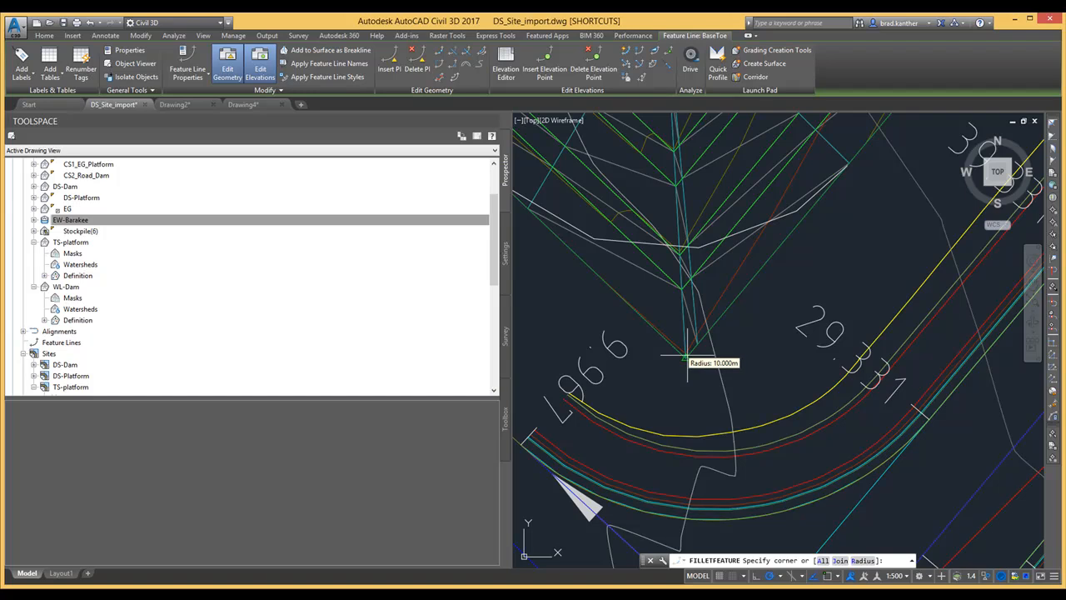
pyautogui.scroll(-2, 769, 341)
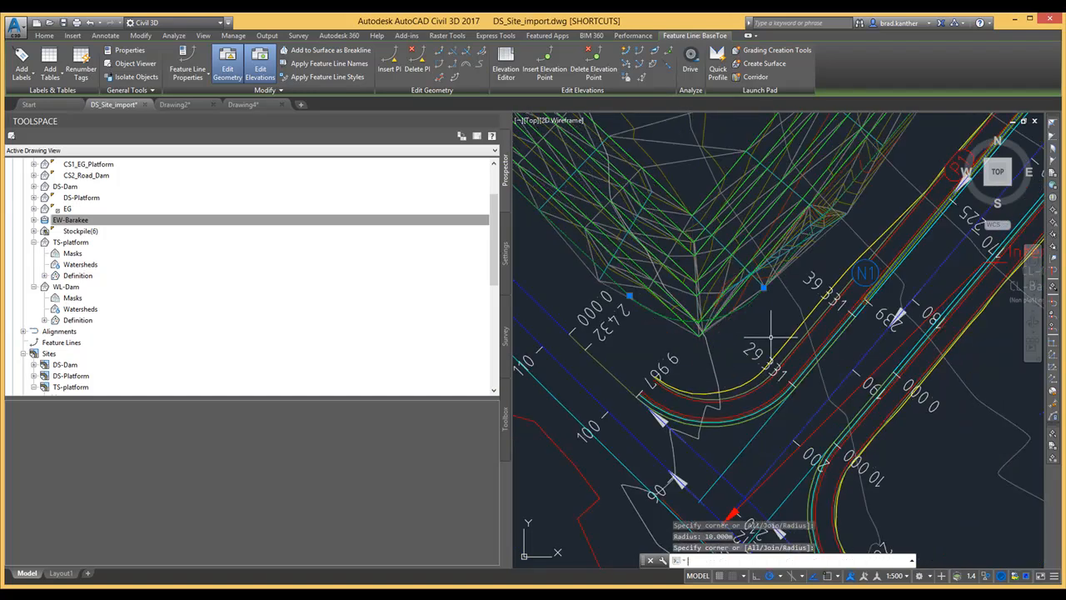
pyautogui.press('Escape')
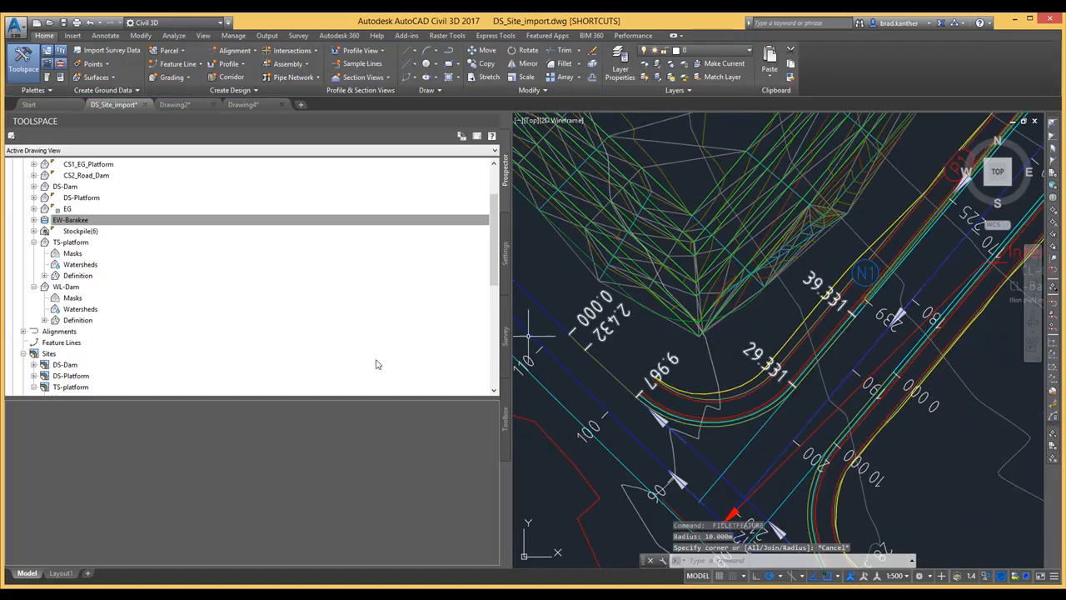
# Set the out-of-date Stockpile corridor to rebuild automatically.
pyautogui.scroll(-4, 78, 266)
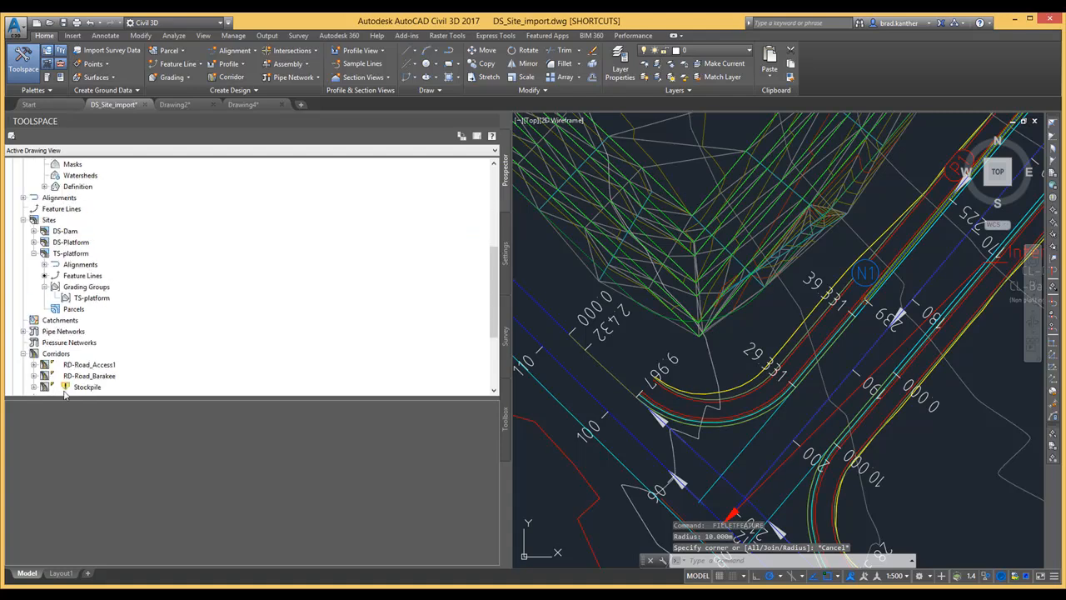
pyautogui.scroll(-3, 88, 358)
pyautogui.rightClick(96, 286)
pyautogui.click(129, 331)
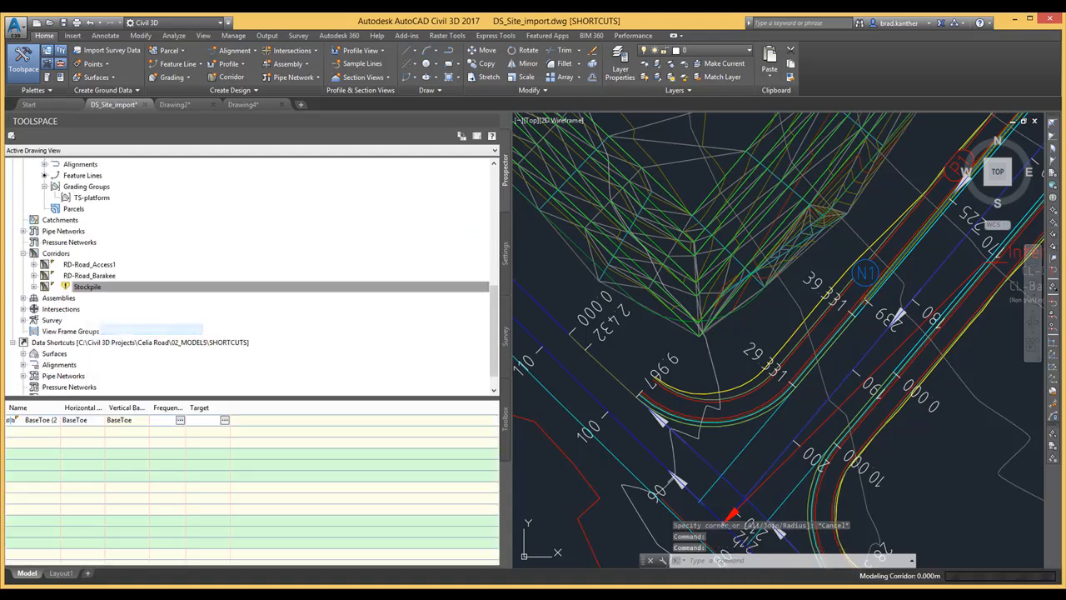
# Set the radius of the BaseToe feature line's curve at the southern corner to 15 m.
pyautogui.scroll(3, 699, 225)
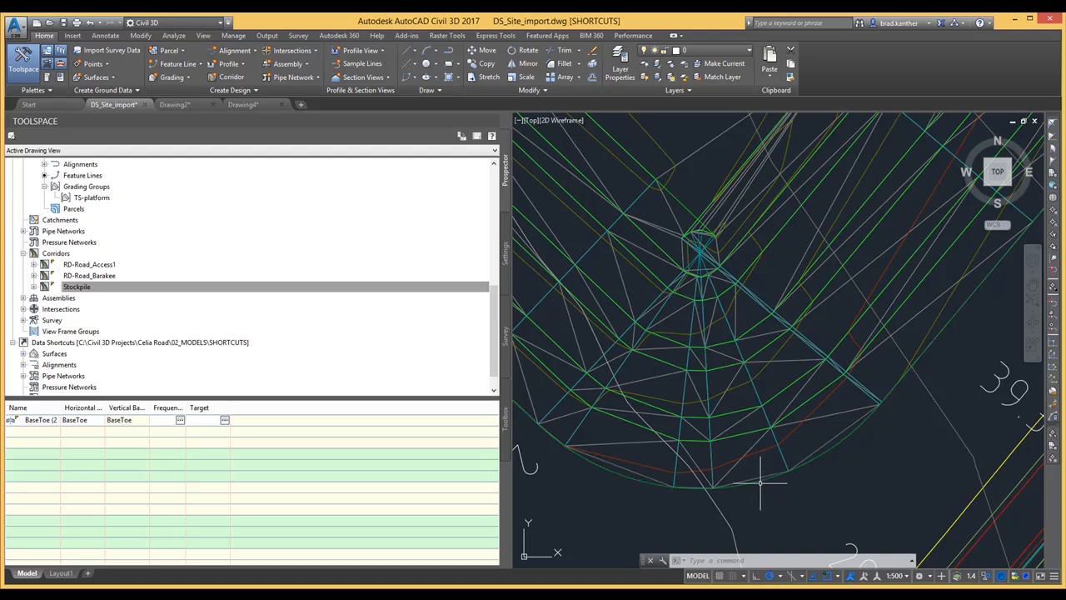
pyautogui.click(756, 481)
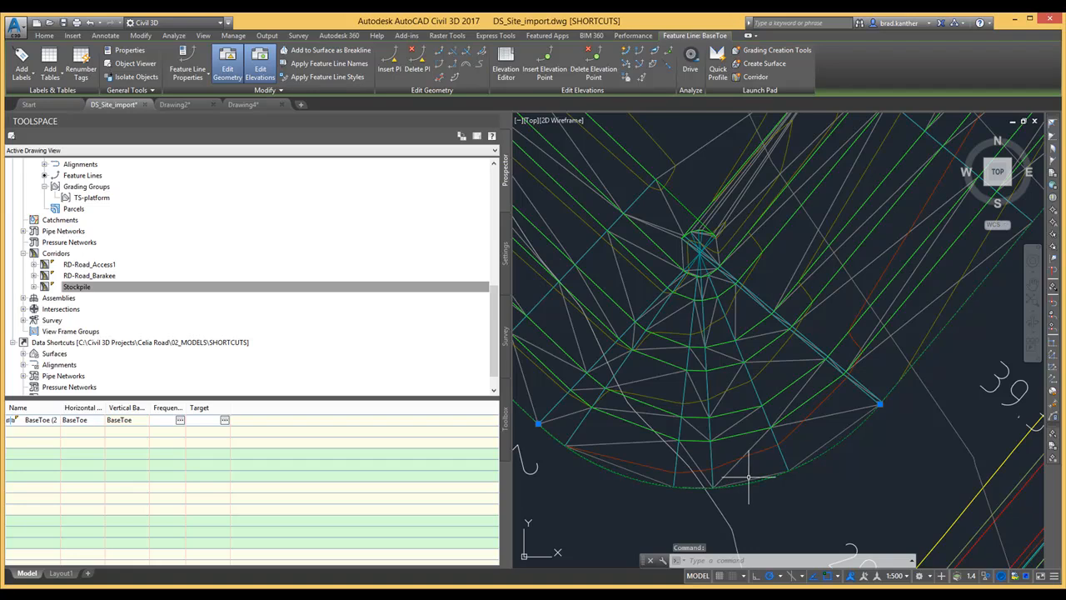
pyautogui.click(439, 64)
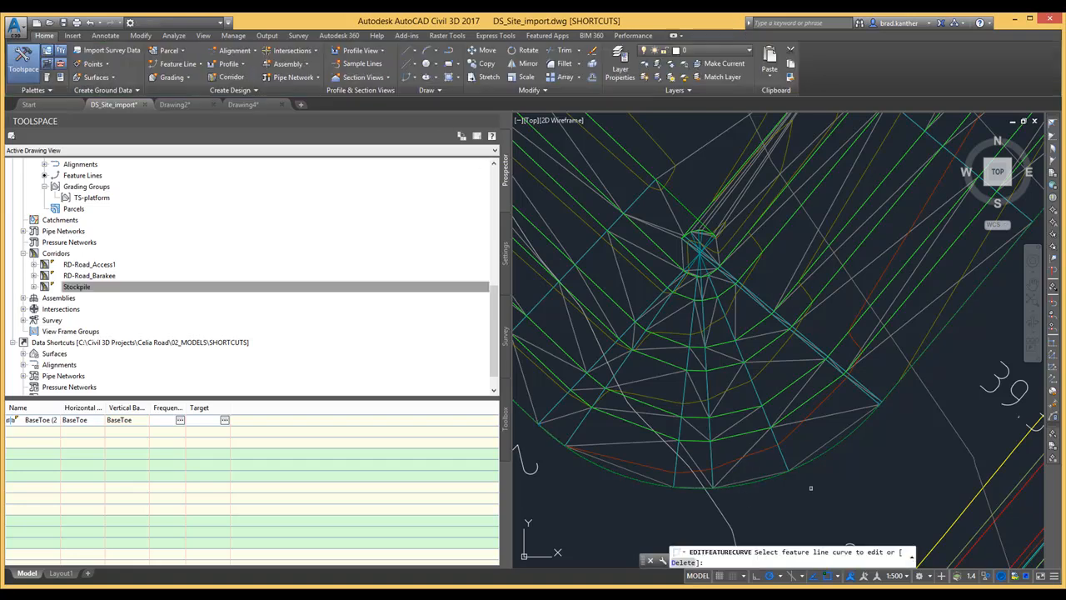
pyautogui.click(769, 479)
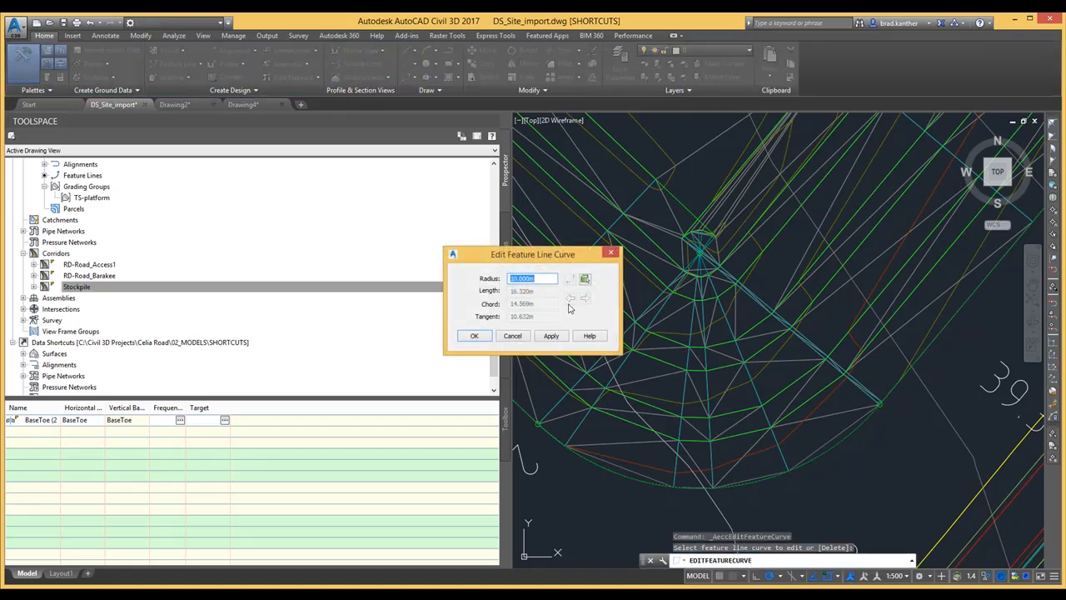
pyautogui.write('15')
pyautogui.press('Return')
pyautogui.click(474, 336)
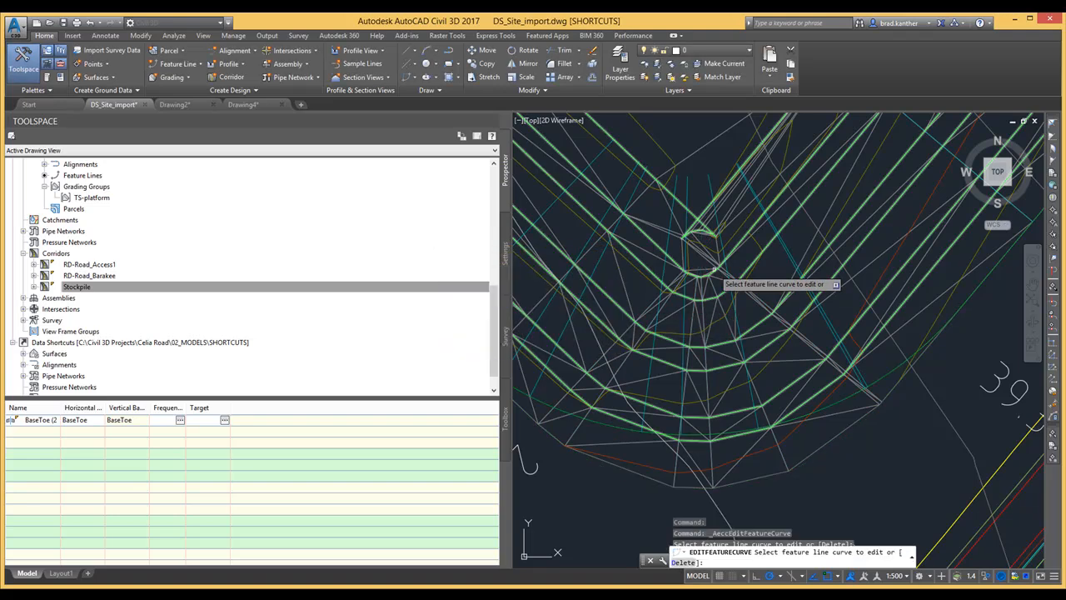
pyautogui.press('Escape')
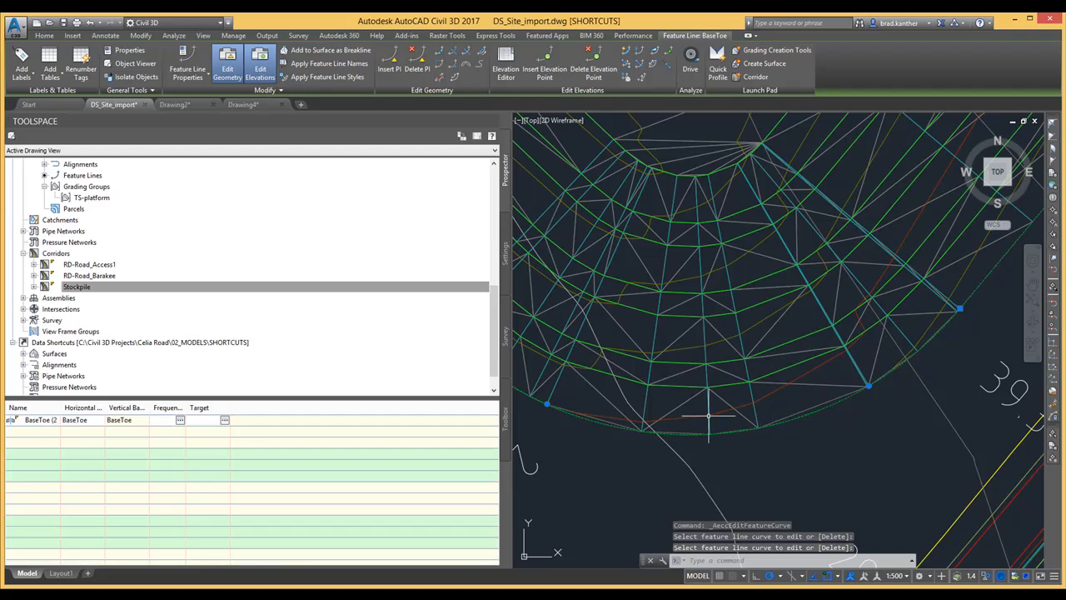
# Reduce the radius of the BaseToe curve at the southern corner to 5 m.
pyautogui.scroll(-3, 695, 400)
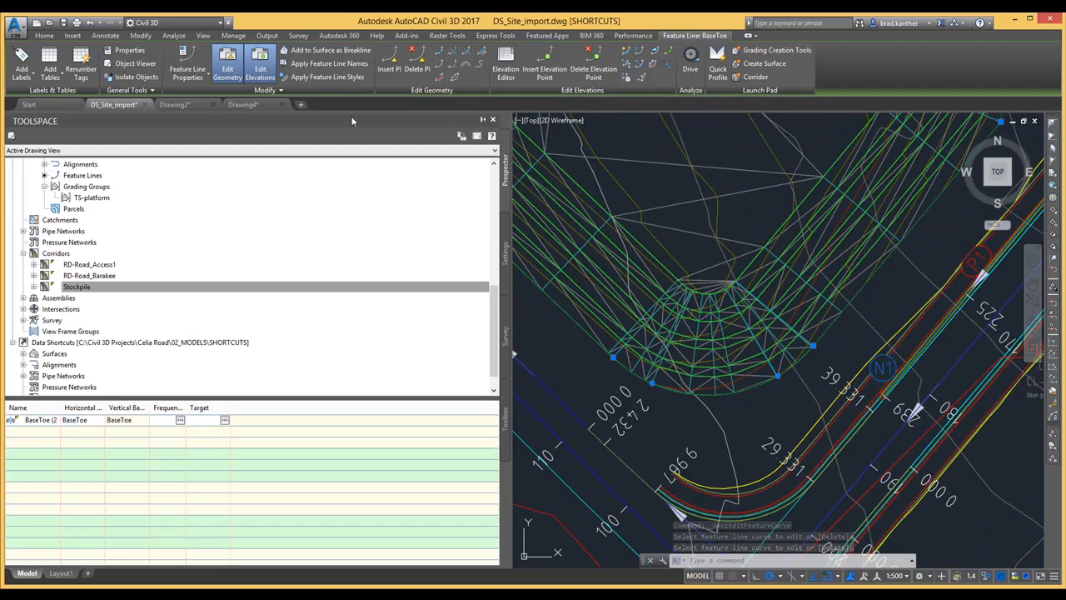
pyautogui.click(444, 70)
pyautogui.click(787, 450)
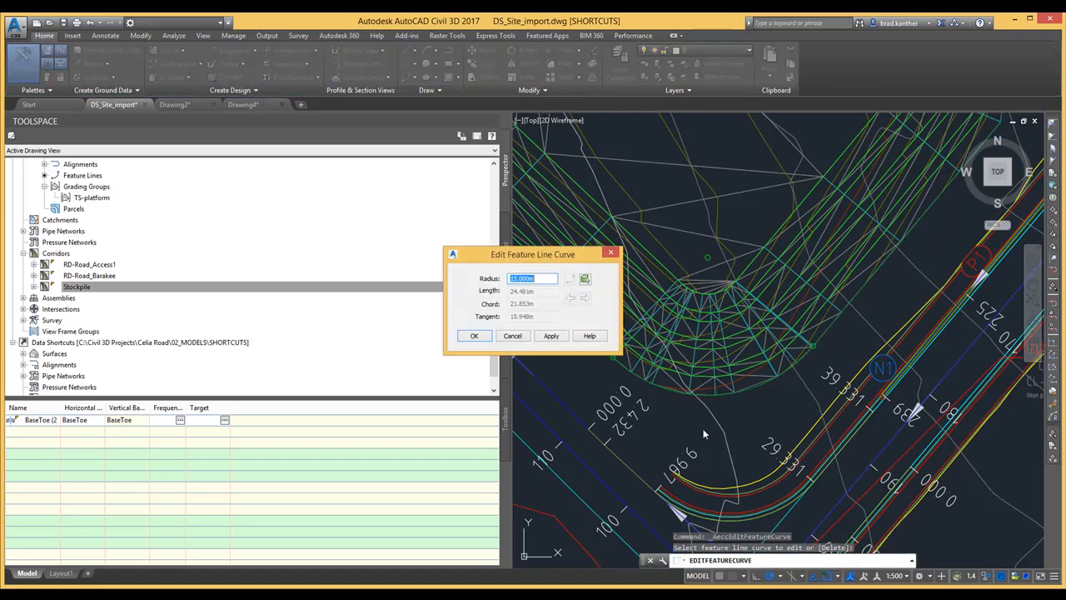
pyautogui.press('Return')
pyautogui.click(477, 337)
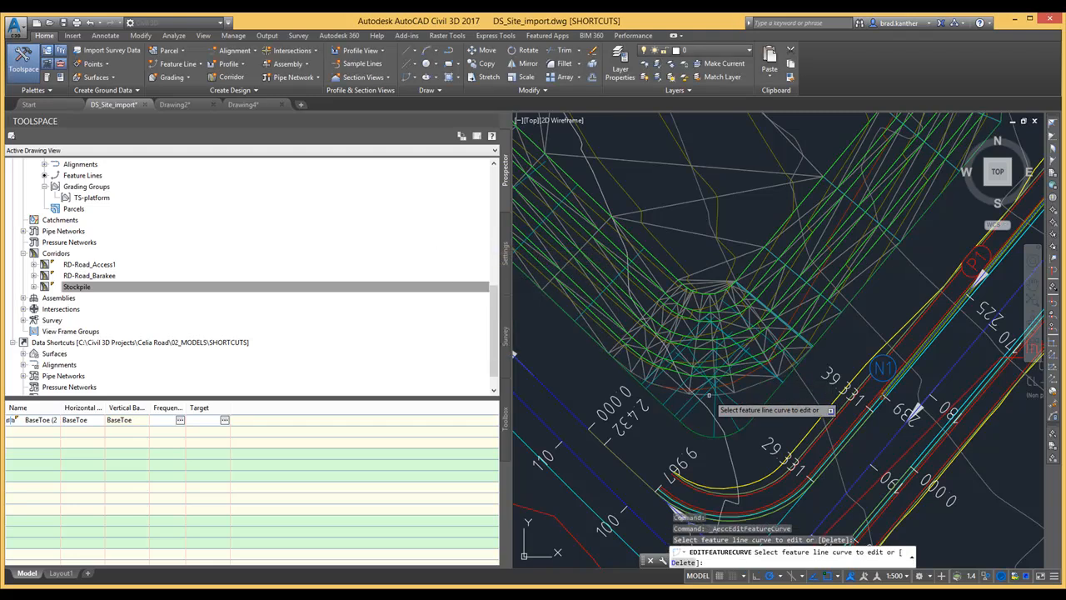
pyautogui.press('Return')
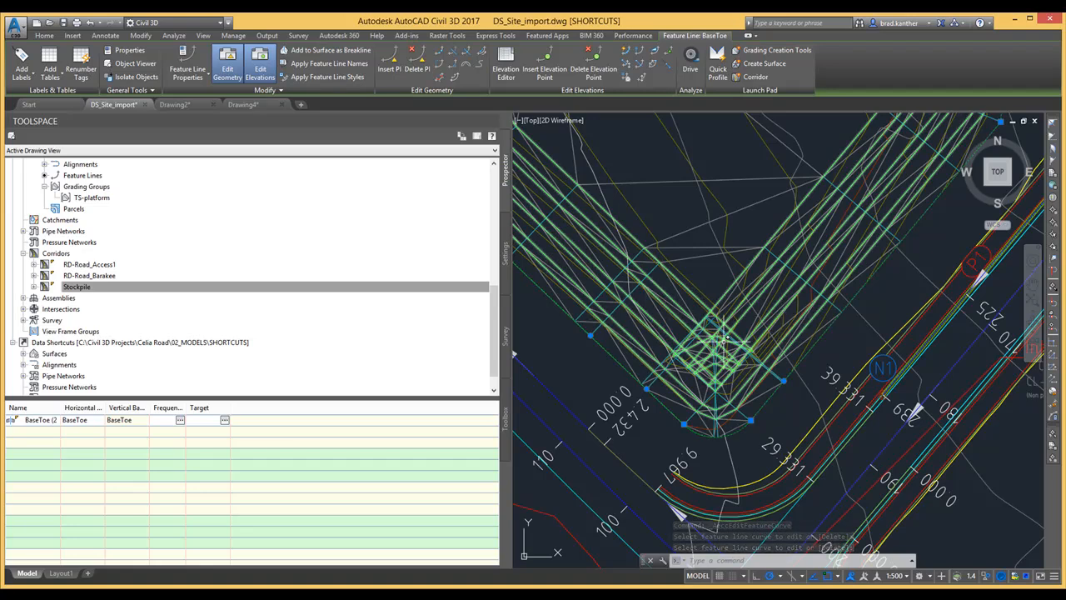
# Delete the curve from the BaseToe feature line at the southern corner, then deselect the feature line.
pyautogui.click(440, 66)
pyautogui.click(740, 443)
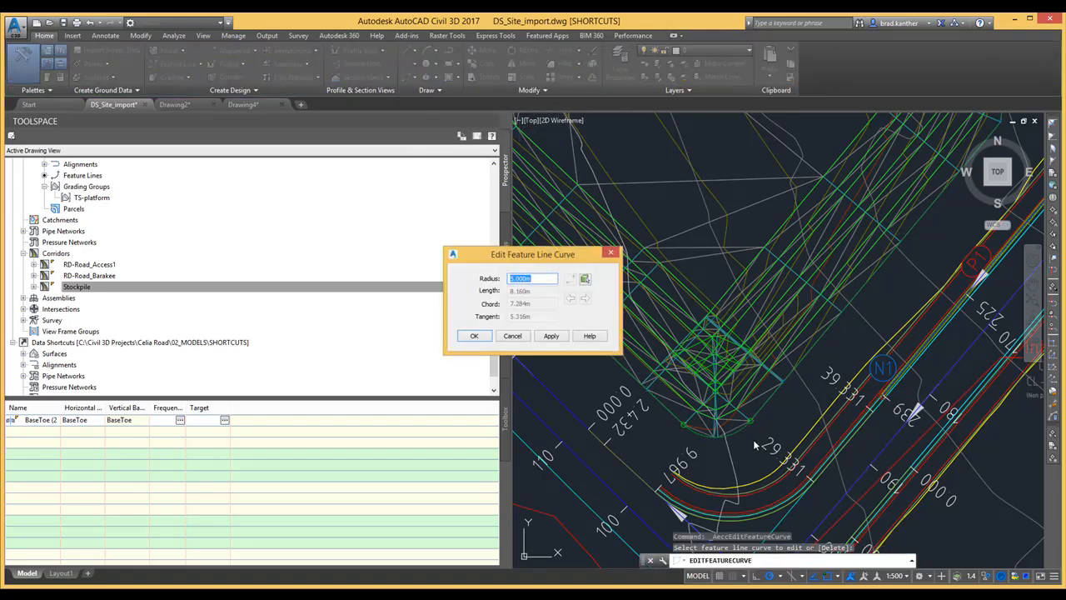
pyautogui.click(513, 337)
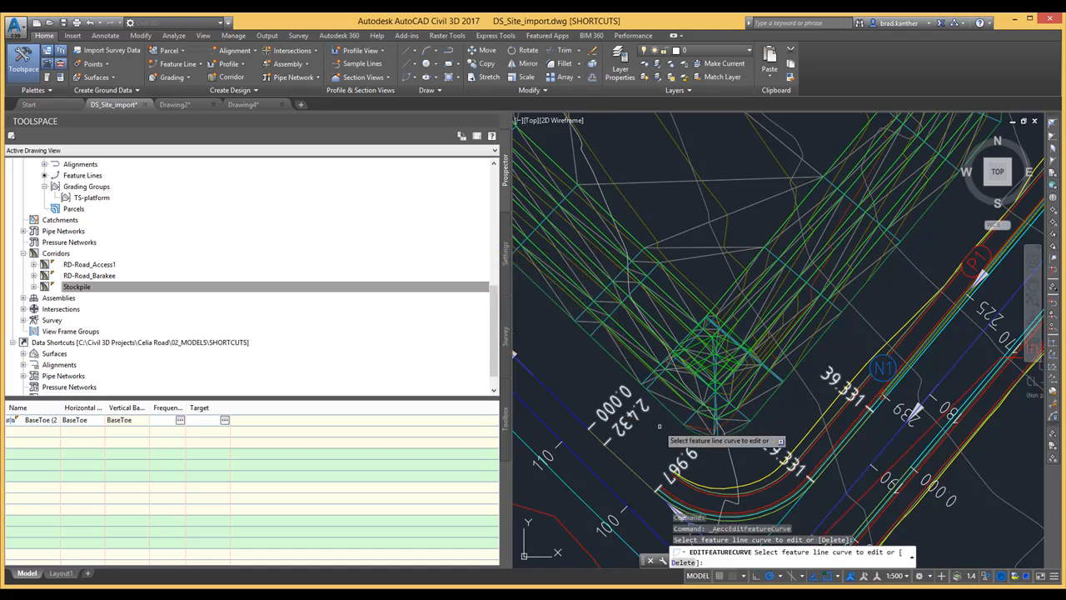
pyautogui.write('d')
pyautogui.press('Return')
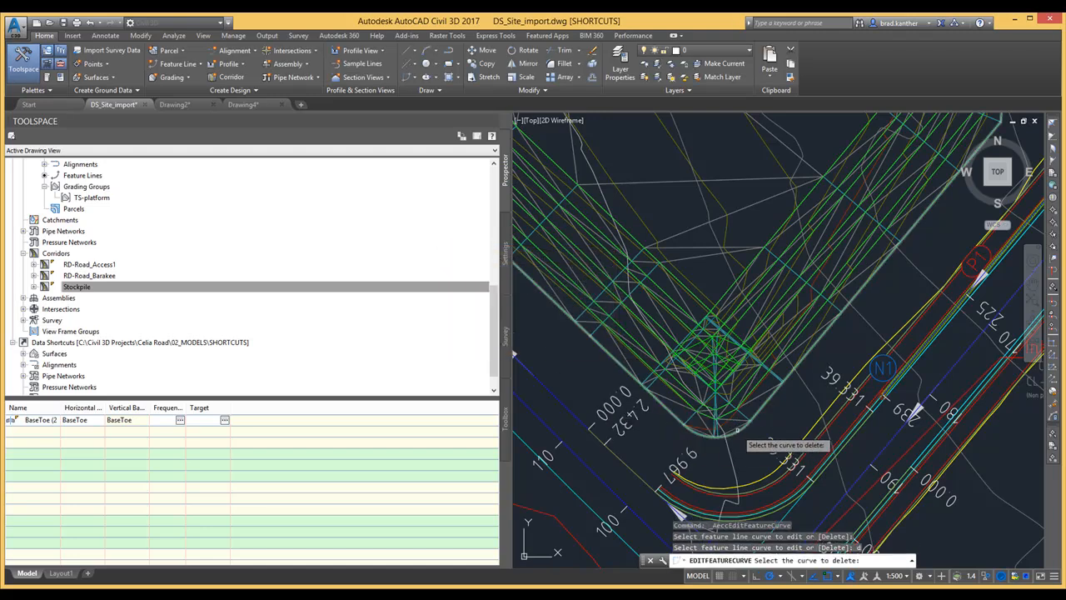
pyautogui.click(737, 431)
pyautogui.press('Return')
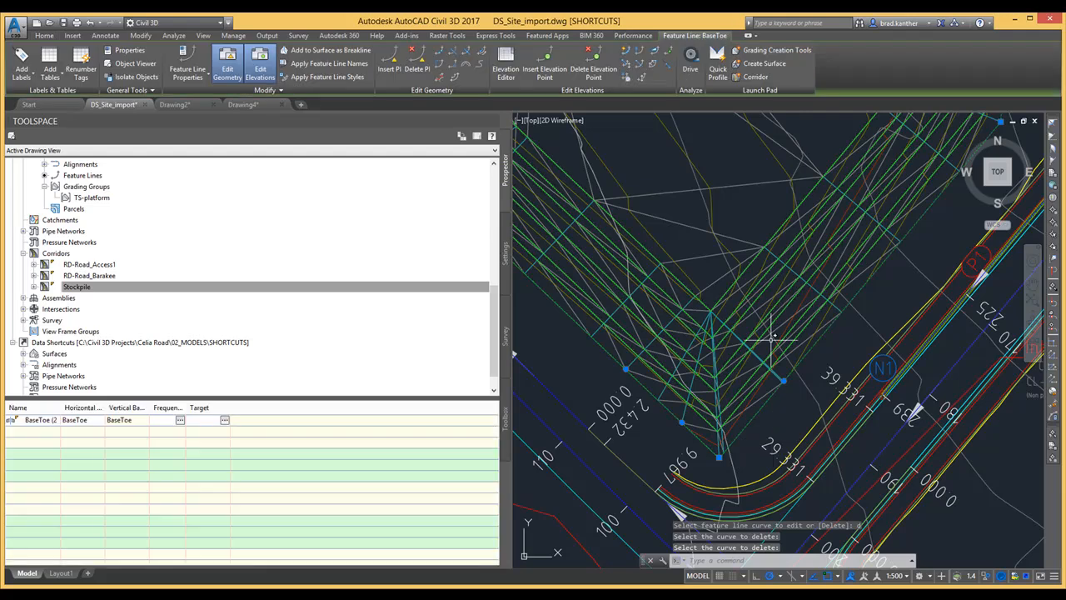
pyautogui.press('Escape')
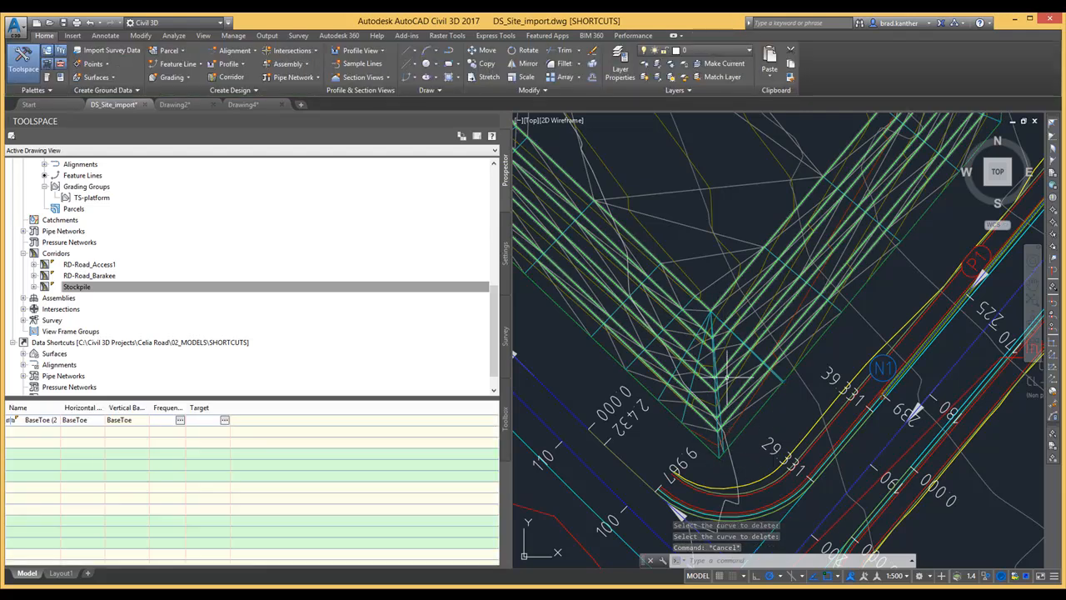
# Try to stretch the BaseToe vertex on the stockpile's western side towards the neighbouring vertex to its northeast, and inspect the rebuilt corridor.
pyautogui.scroll(-3, 724, 421)
pyautogui.scroll(5, 681, 286)
pyautogui.scroll(2, 670, 277)
pyautogui.press('Escape')
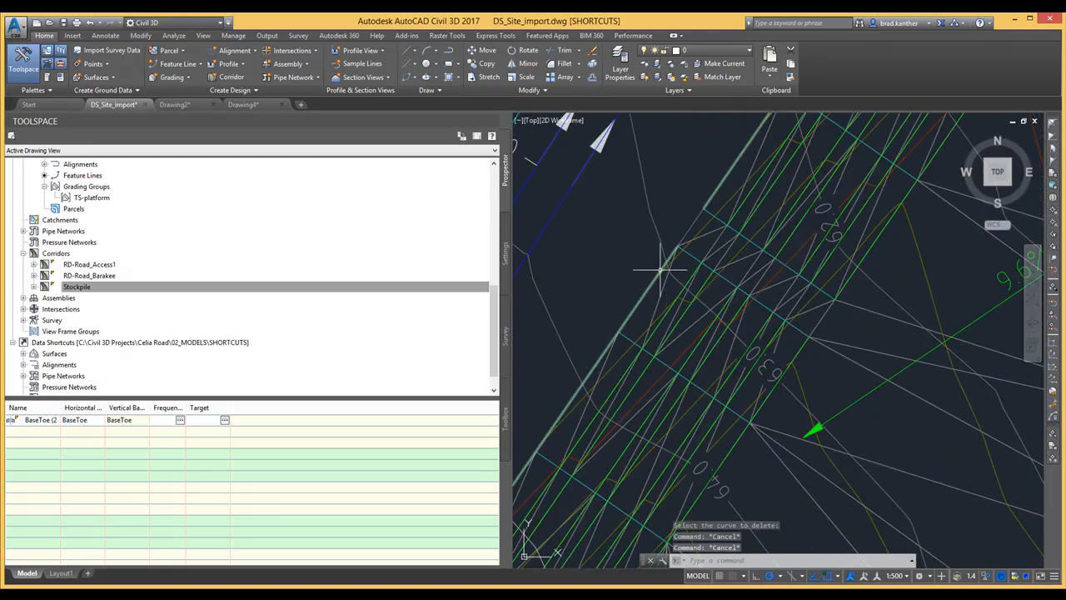
pyautogui.click(678, 245)
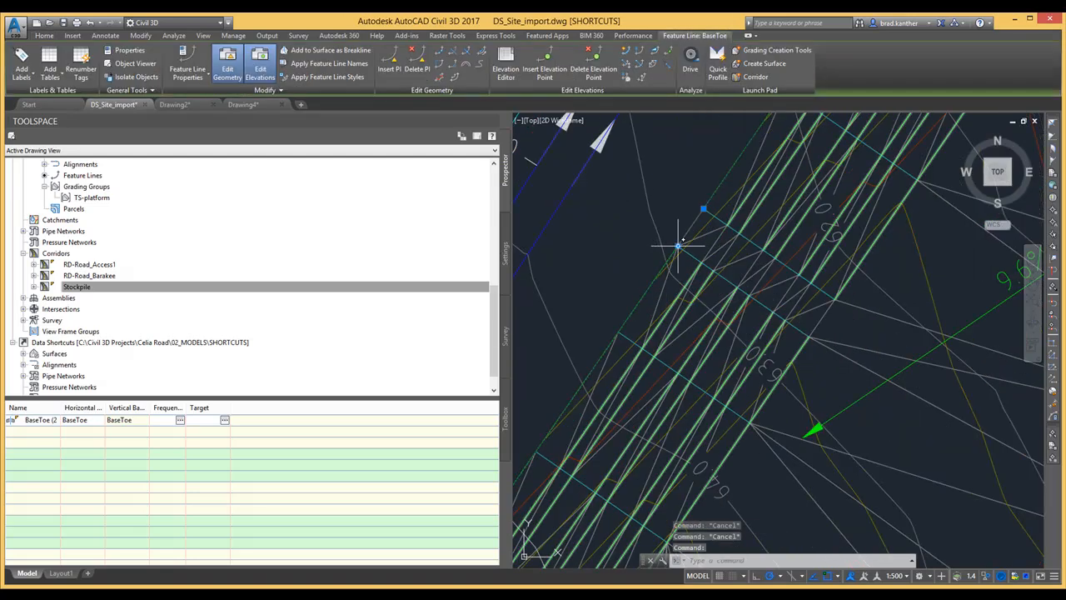
pyautogui.click(678, 246)
pyautogui.click(698, 222)
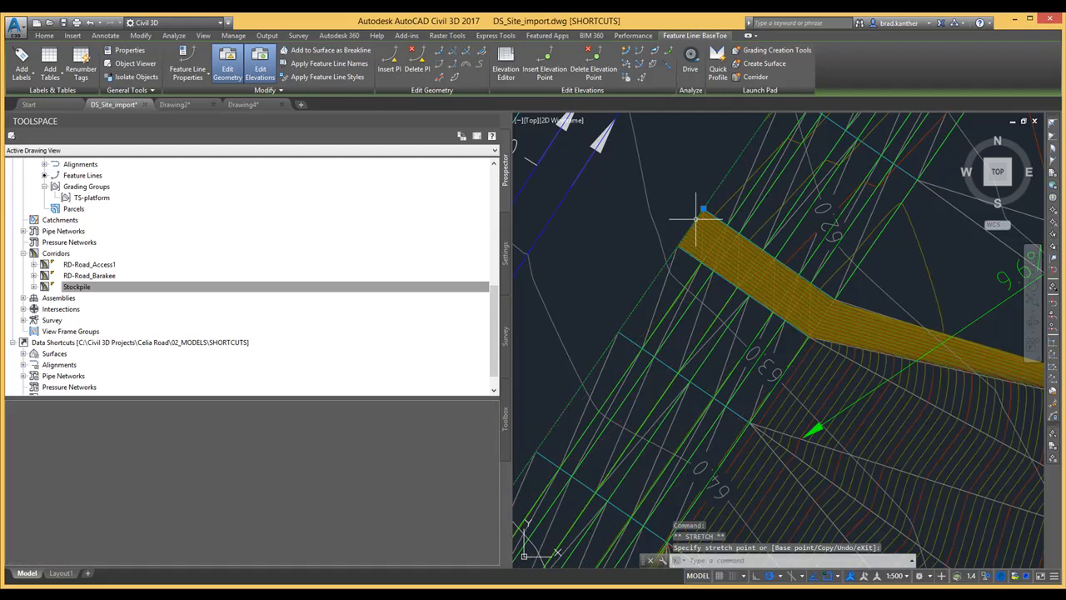
pyautogui.scroll(-3, 688, 233)
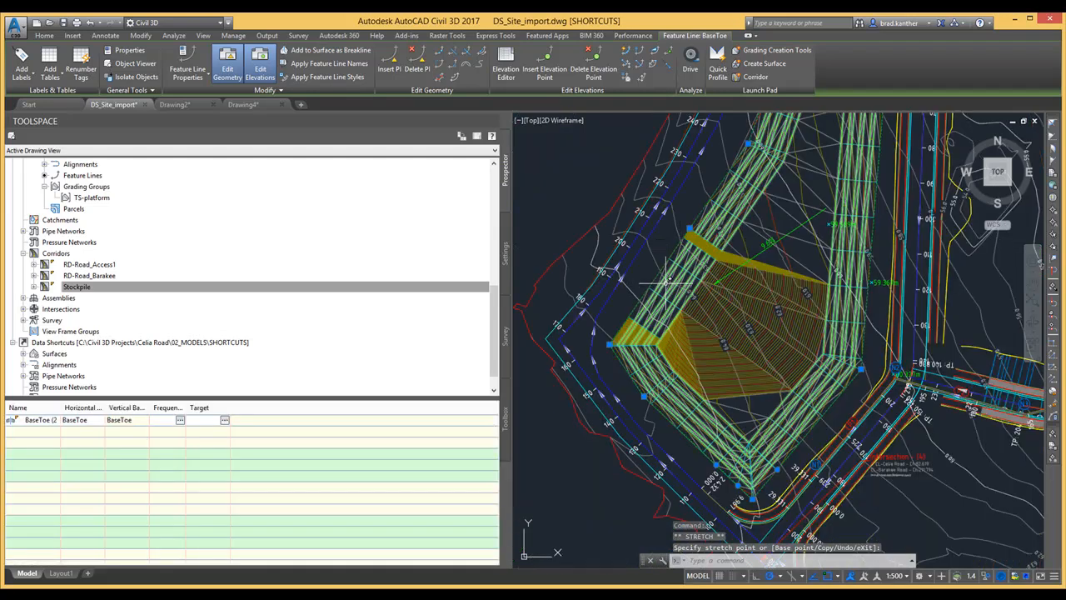
pyautogui.scroll(3, 691, 225)
pyautogui.scroll(-3, 638, 279)
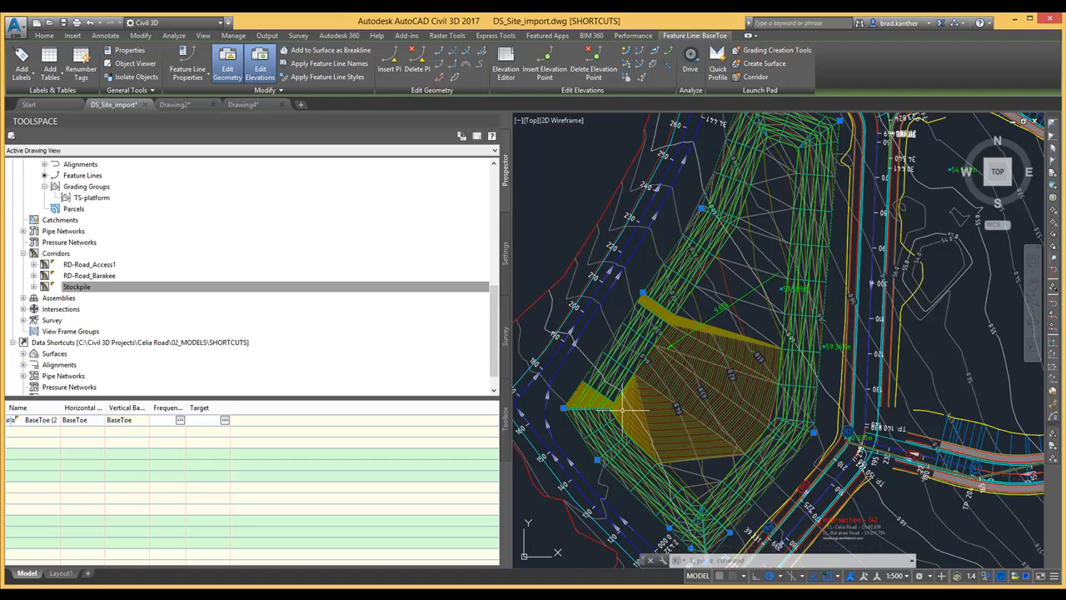
pyautogui.scroll(3, 605, 392)
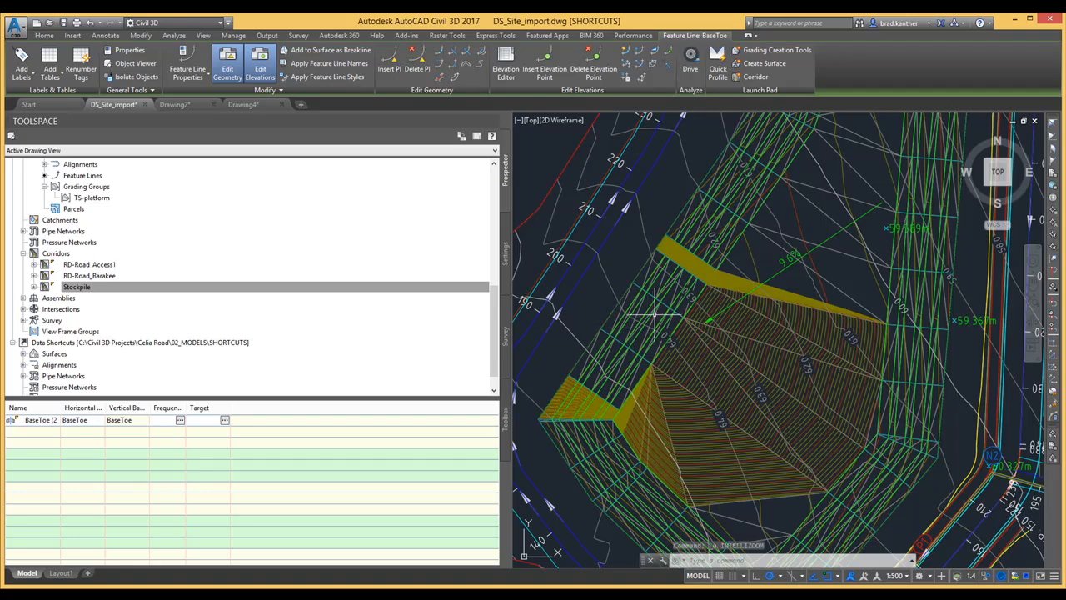
# Undo the stretch of the BaseToe vertex on the stockpile's western side.
pyautogui.press('Escape')
pyautogui.hotkey('ctrl', 'z')
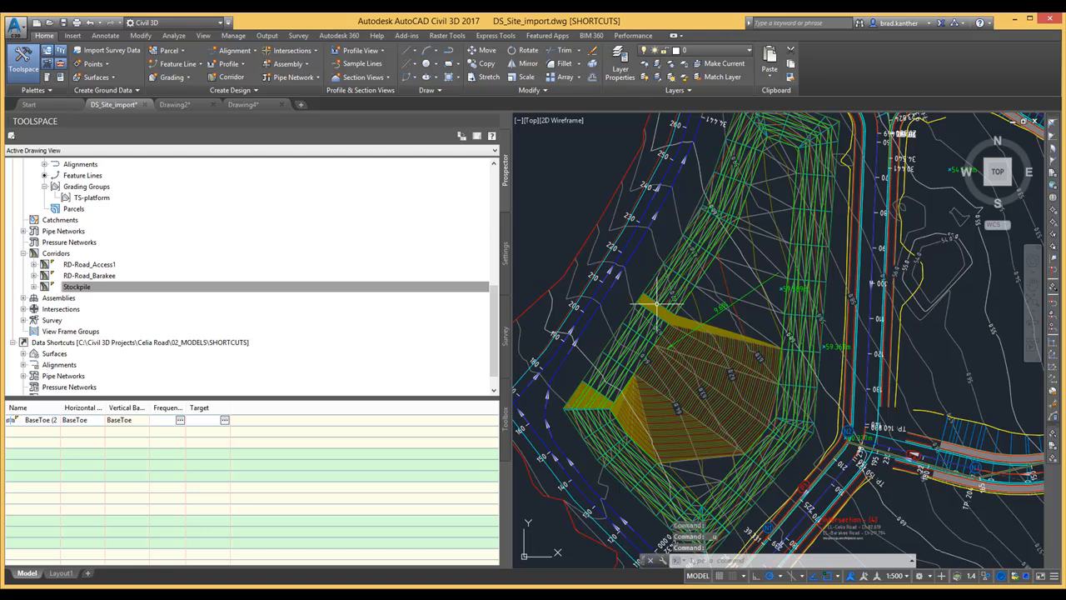
pyautogui.scroll(4, 656, 306)
pyautogui.hotkey('ctrl', 'z')
pyautogui.hotkey('ctrl', 'z')
pyautogui.hotkey('ctrl', 'z')
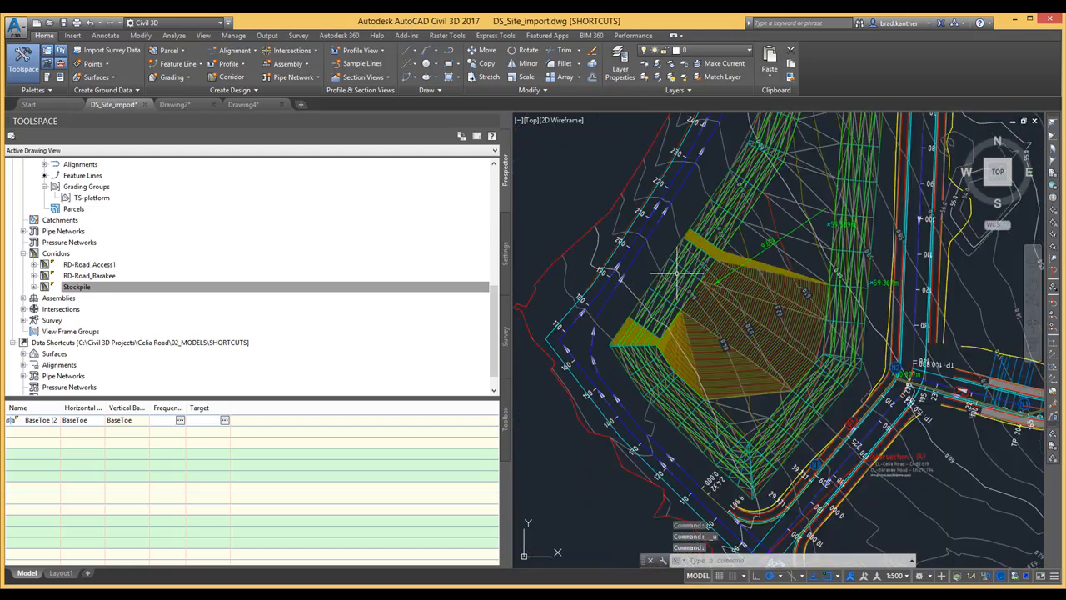
pyautogui.scroll(-4, 723, 248)
pyautogui.scroll(2, 764, 248)
pyautogui.scroll(3, 764, 248)
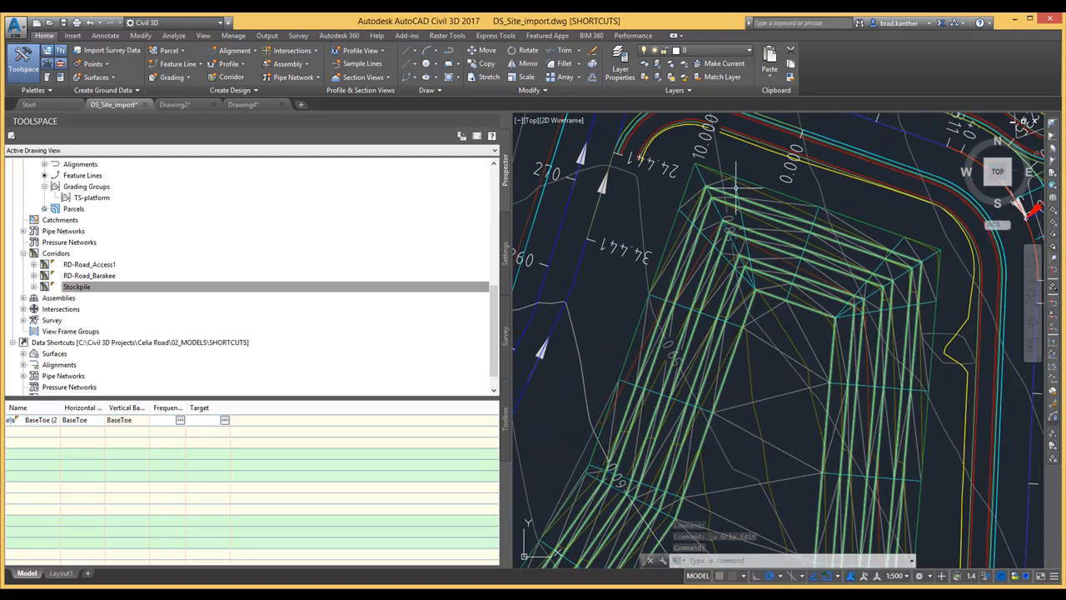
pyautogui.moveTo(735, 183)
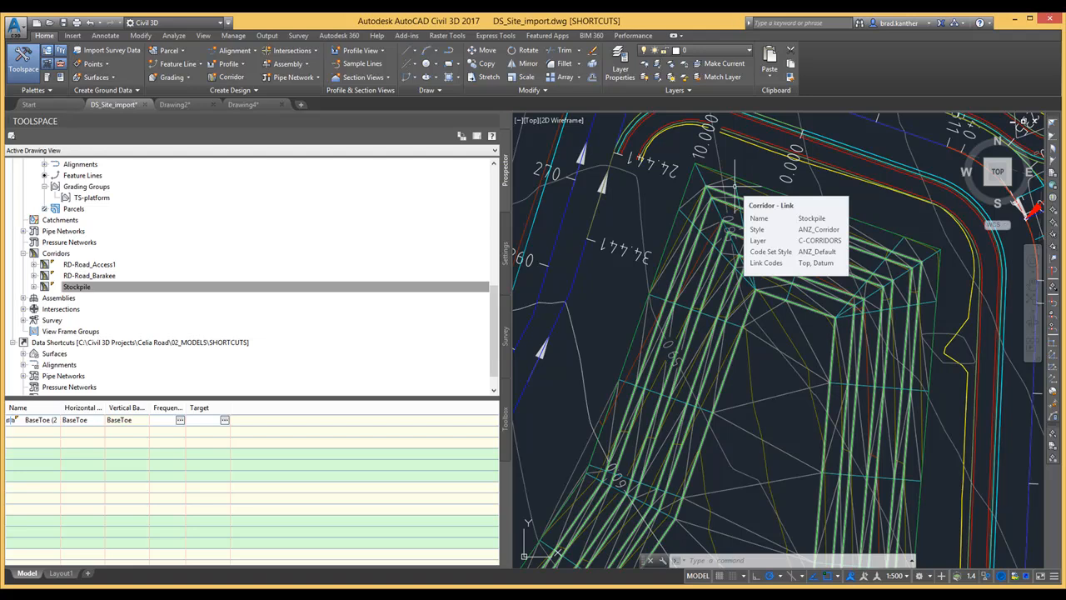
# Examine the Stockpile corridor in plan view, checking how the benches meet at its western and southern corners.
pyautogui.click(735, 183)
pyautogui.scroll(-4, 727, 319)
pyautogui.scroll(4, 709, 390)
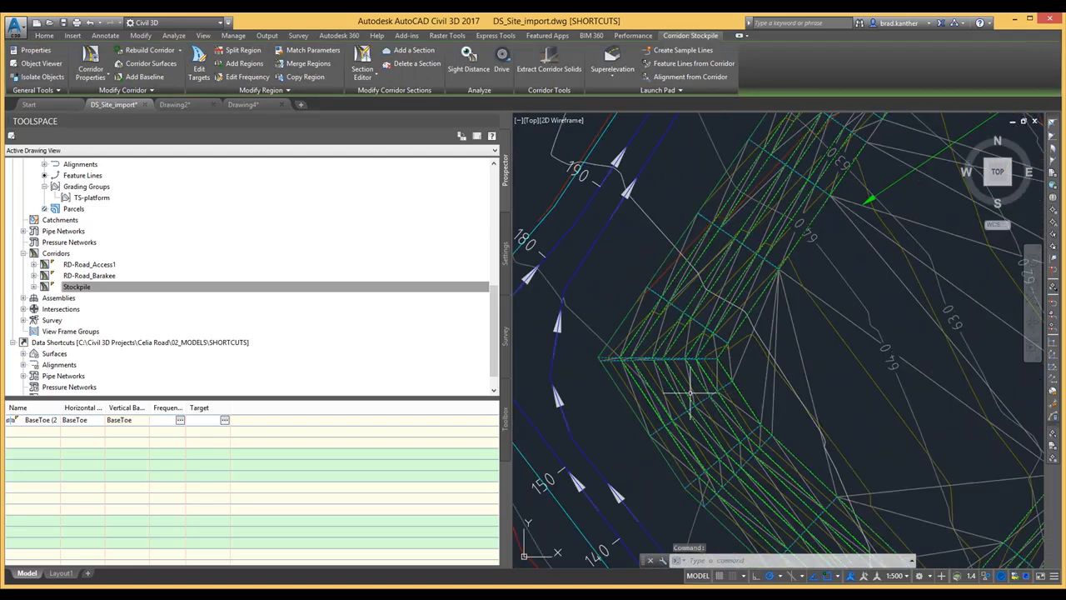
pyautogui.scroll(2, 709, 389)
pyautogui.scroll(3, 591, 332)
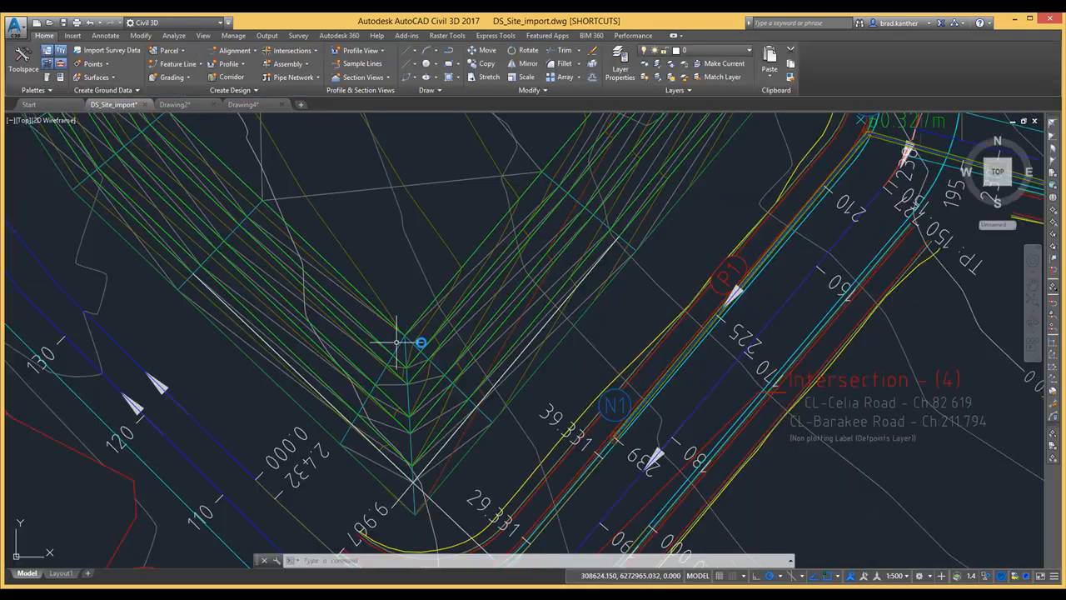
pyautogui.scroll(-5, 422, 345)
pyautogui.scroll(6, 434, 325)
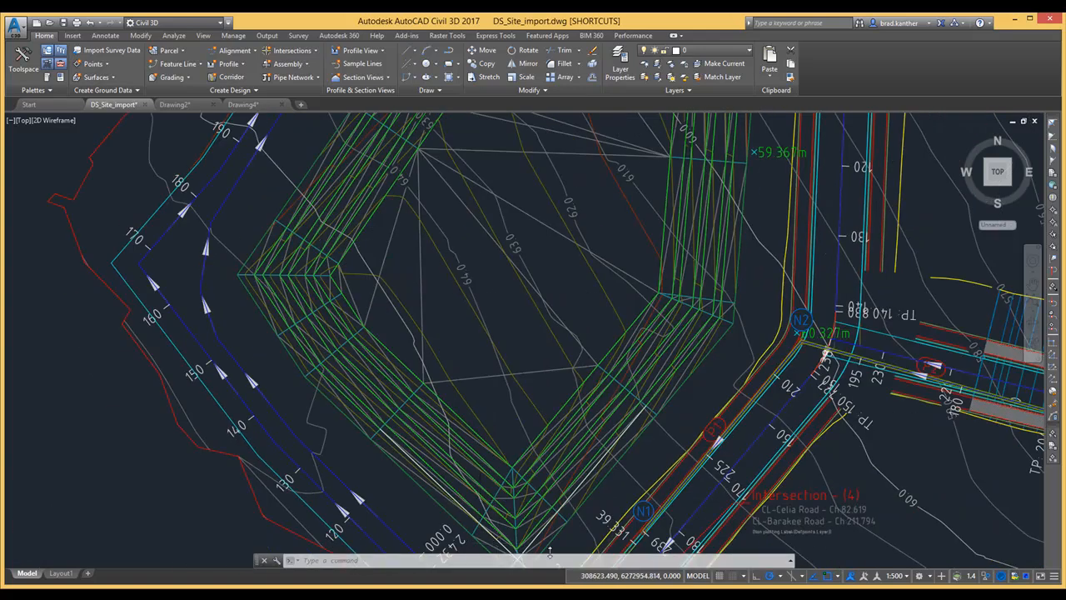
pyautogui.moveTo(479, 478); pyautogui.dragTo(451, 404, button='middle')
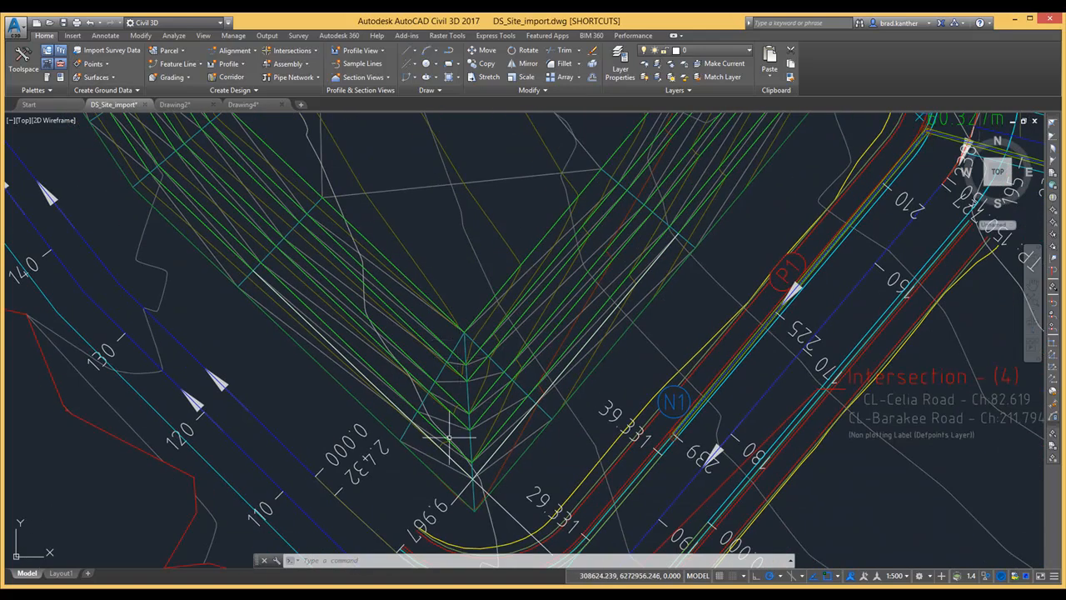
pyautogui.scroll(2, 484, 486)
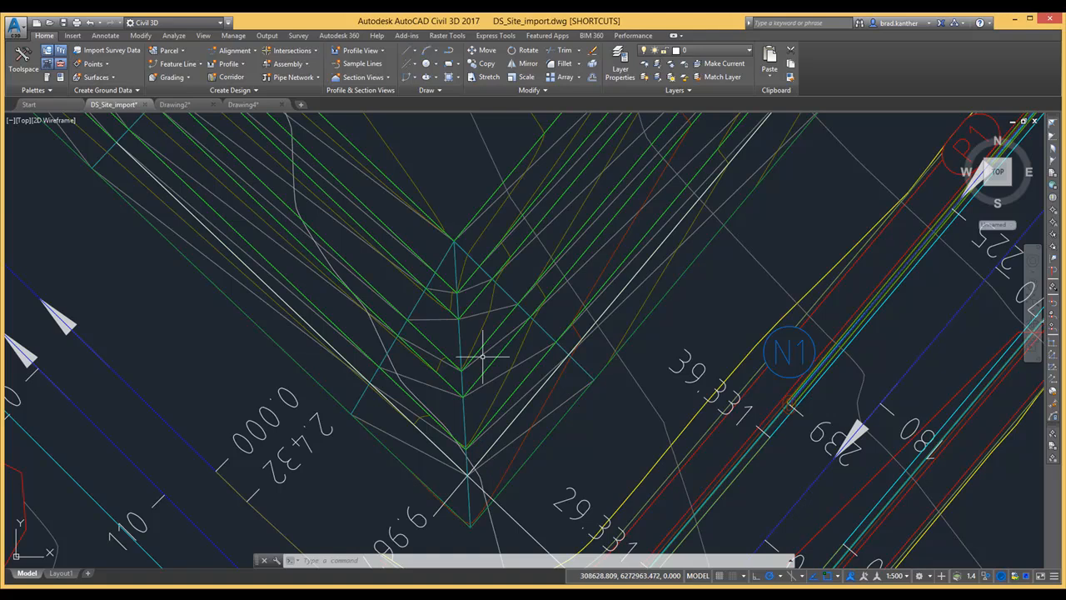
pyautogui.moveTo(463, 468); pyautogui.dragTo(492, 361, button='middle')
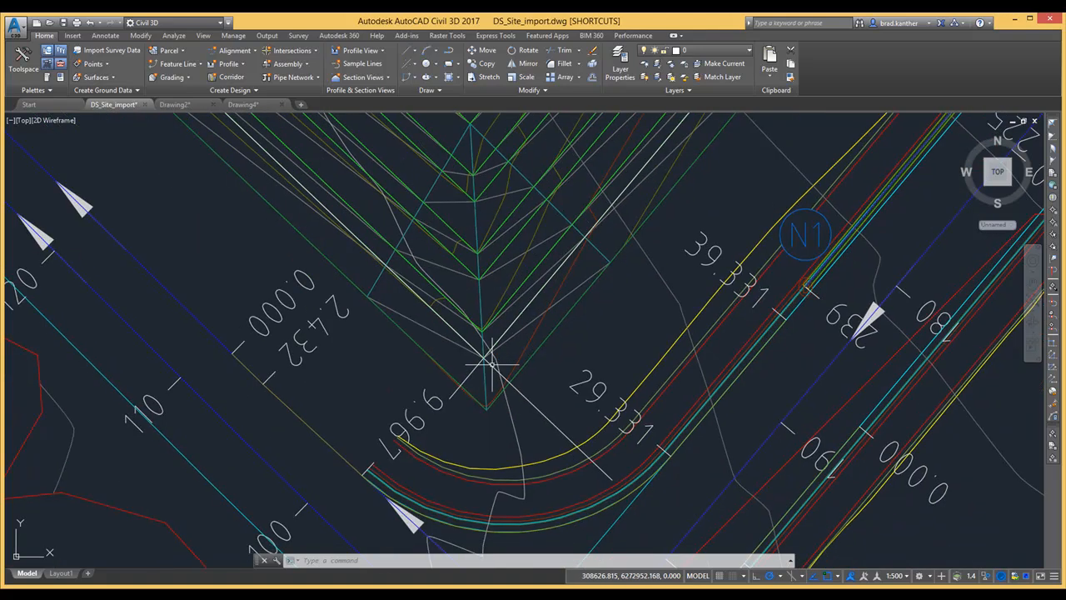
# Examine the stockpile's southern corner in 3D, checking how the bench lines and corridor sections meet from toe to crest.
pyautogui.moveTo(491, 405)
pyautogui.keyDown('shift'); pyautogui.mouseDown(button='middle')
pyautogui.moveTo(485, 381)
pyautogui.moveTo(420, 345)
pyautogui.mouseUp(button='middle'); pyautogui.keyUp('shift')
pyautogui.scroll(-5, 528, 226)
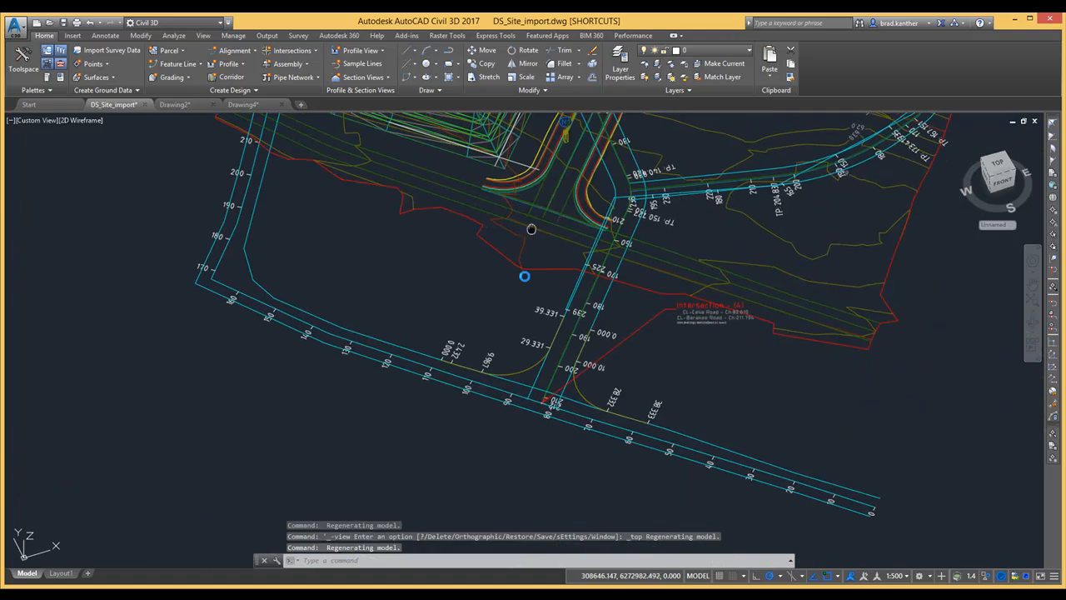
pyautogui.scroll(4, 469, 262)
pyautogui.keyDown('shift'); pyautogui.moveTo(493, 231); pyautogui.dragTo(467, 190, button='middle'); pyautogui.keyUp('shift')
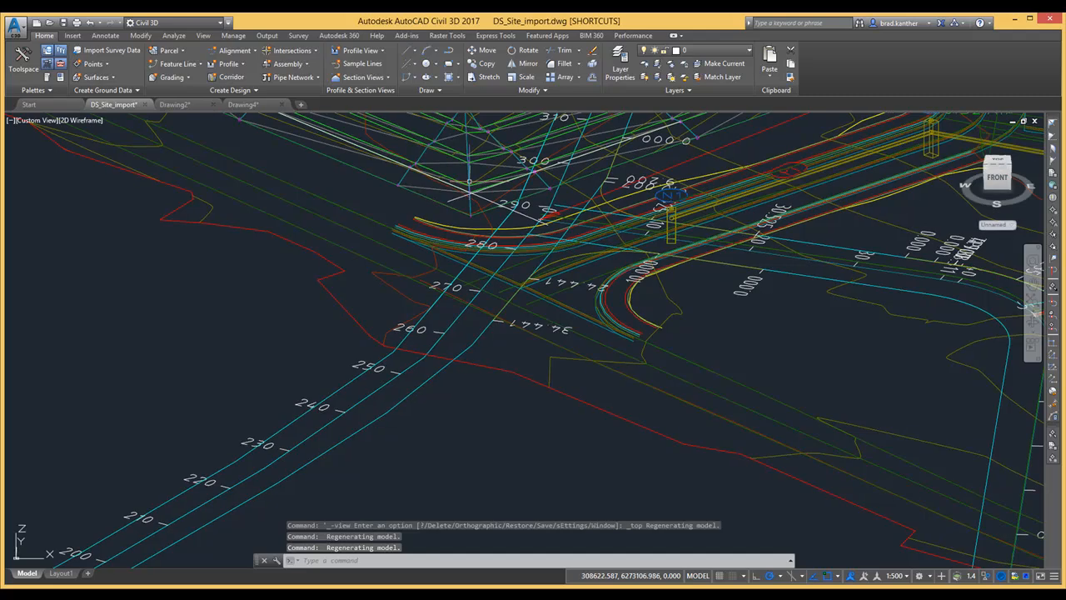
pyautogui.scroll(5, 475, 233)
pyautogui.keyDown('shift'); pyautogui.moveTo(475, 324); pyautogui.dragTo(462, 307, button='middle'); pyautogui.keyUp('shift')
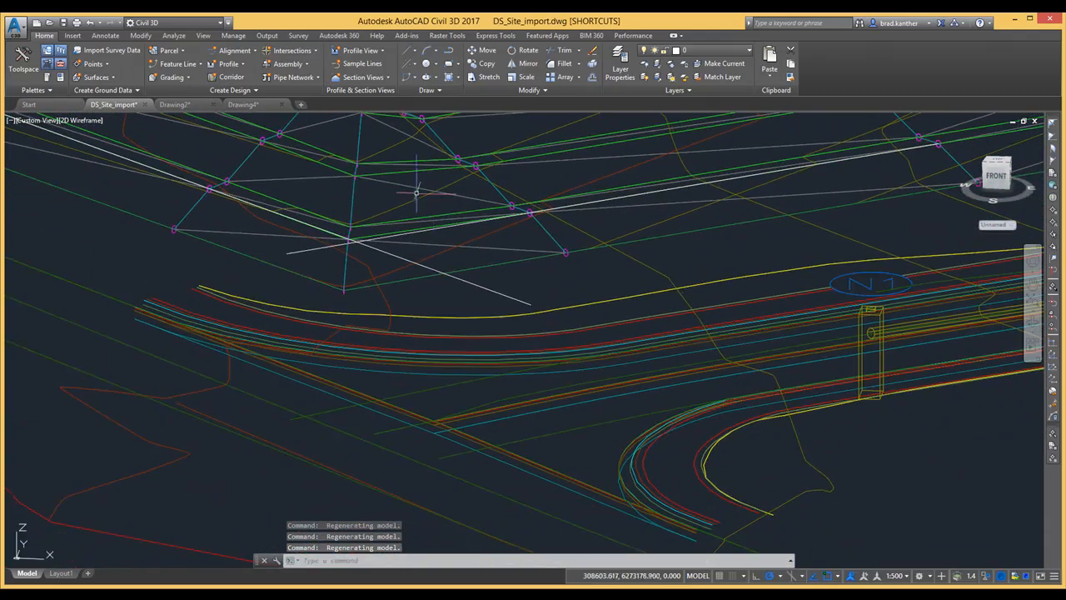
pyautogui.scroll(3, 440, 174)
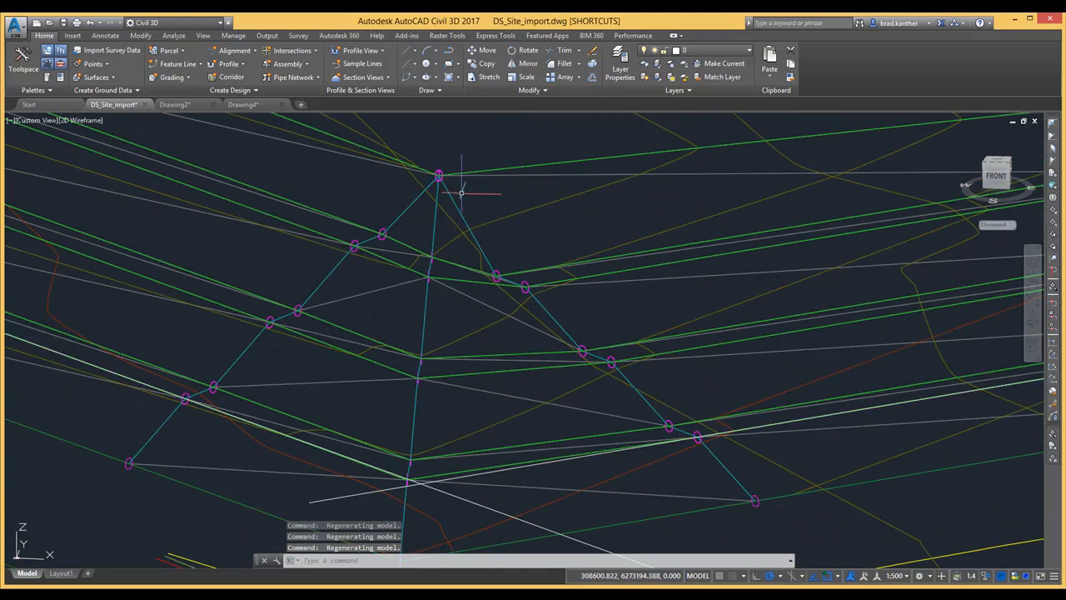
pyautogui.moveTo(439, 174)
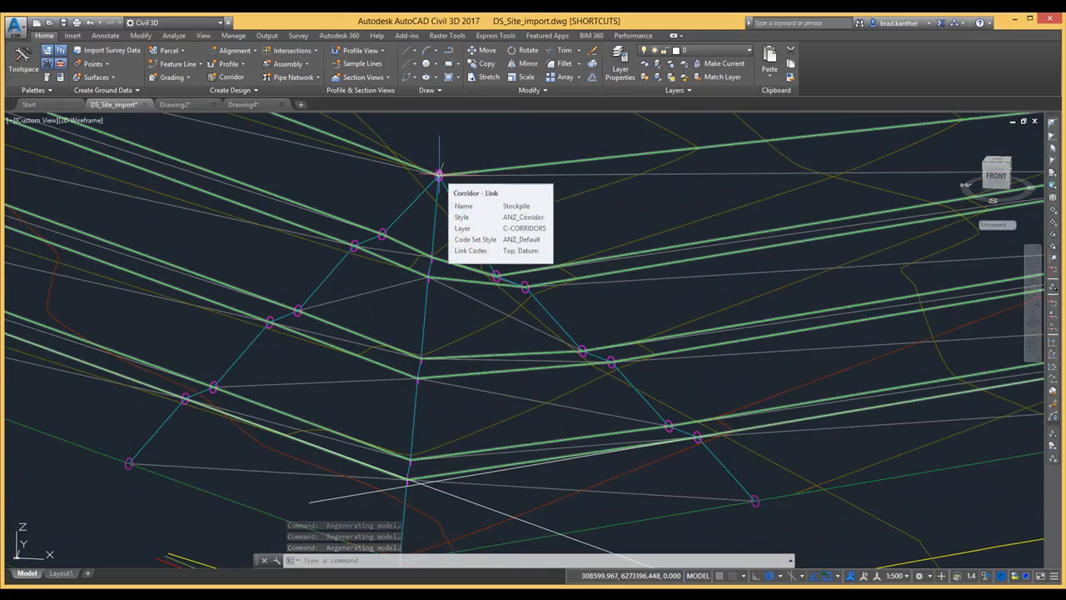
pyautogui.keyDown('shift'); pyautogui.moveTo(488, 374); pyautogui.dragTo(559, 341, button='middle'); pyautogui.keyUp('shift')
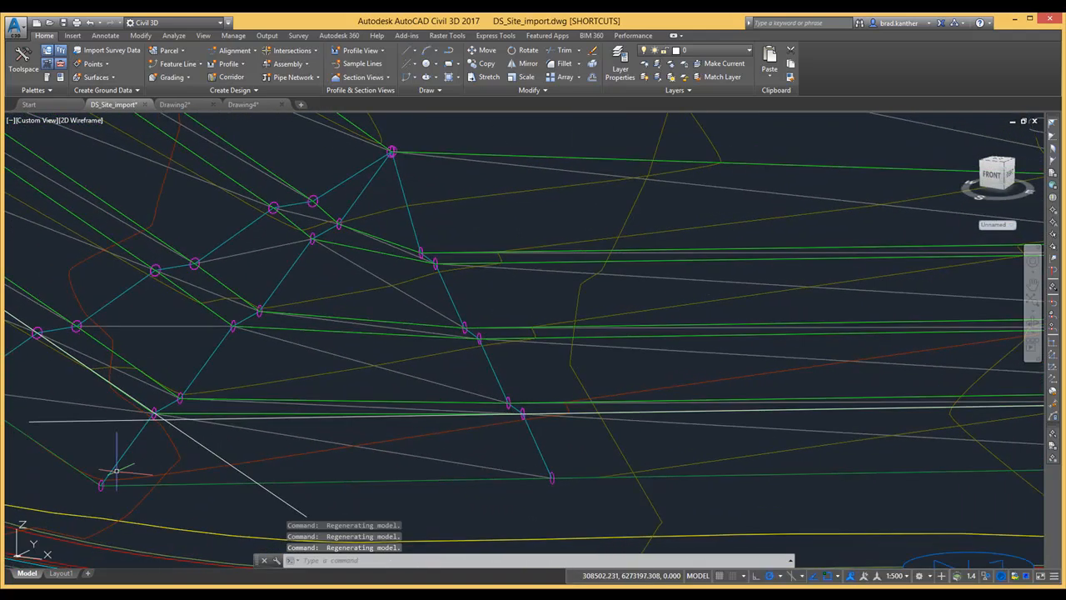
pyautogui.moveTo(322, 268)
pyautogui.keyDown('shift'); pyautogui.mouseDown(button='middle')
pyautogui.moveTo(386, 261)
pyautogui.moveTo(322, 248)
pyautogui.moveTo(365, 260)
pyautogui.moveTo(312, 262)
pyautogui.moveTo(325, 267)
pyautogui.mouseUp(button='middle'); pyautogui.keyUp('shift')
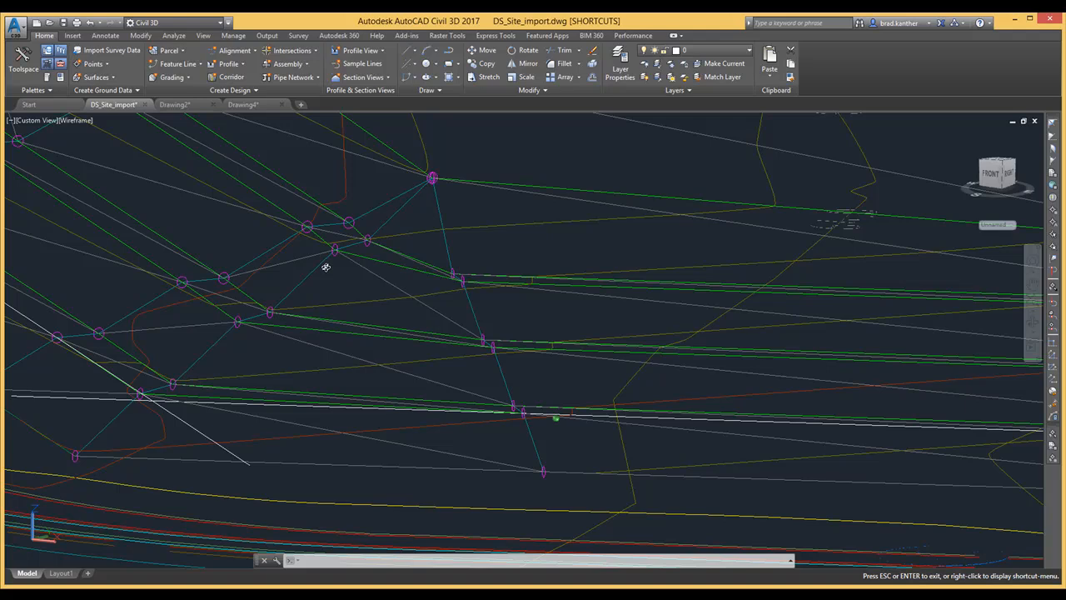
pyautogui.moveTo(325, 266)
pyautogui.keyDown('shift'); pyautogui.mouseDown(button='middle')
pyautogui.moveTo(379, 274)
pyautogui.moveTo(333, 274)
pyautogui.moveTo(305, 254)
pyautogui.moveTo(340, 276)
pyautogui.mouseUp(button='middle'); pyautogui.keyUp('shift')
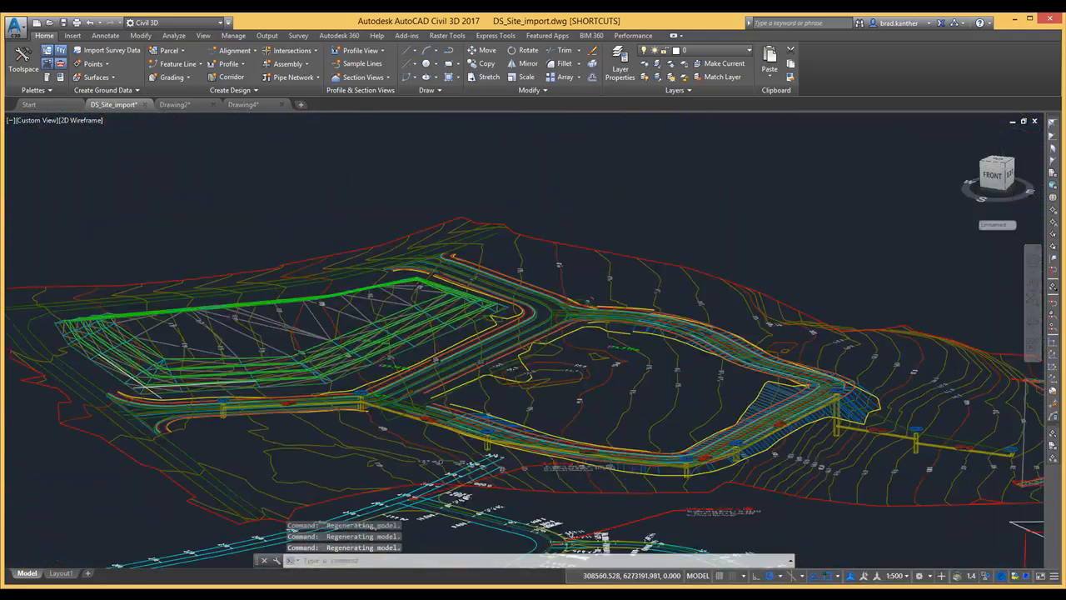
# Examine the bend on the stockpile's southeastern side in 3D, checking where the neighbouring corridor sections converge or overlap.
pyautogui.scroll(6, 305, 381)
pyautogui.scroll(4, 220, 314)
pyautogui.scroll(2, 308, 320)
pyautogui.keyDown('shift'); pyautogui.moveTo(345, 319); pyautogui.dragTo(381, 345, button='middle'); pyautogui.keyUp('shift')
pyautogui.scroll(8, 510, 221)
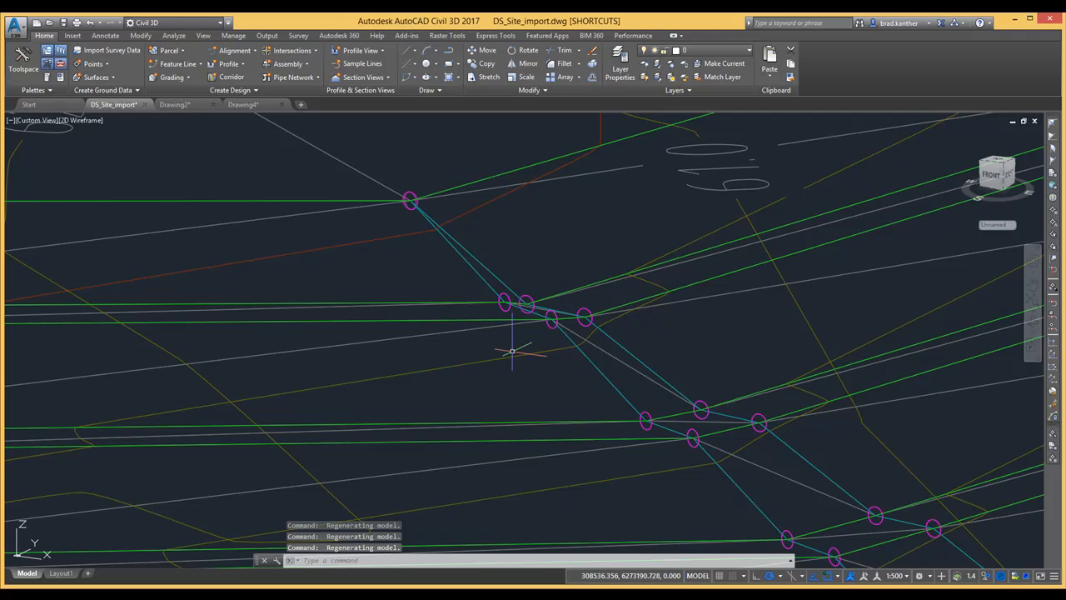
pyautogui.scroll(-4, 557, 355)
pyautogui.moveTo(557, 355); pyautogui.dragTo(575, 373, button='middle')
pyautogui.scroll(4, 537, 359)
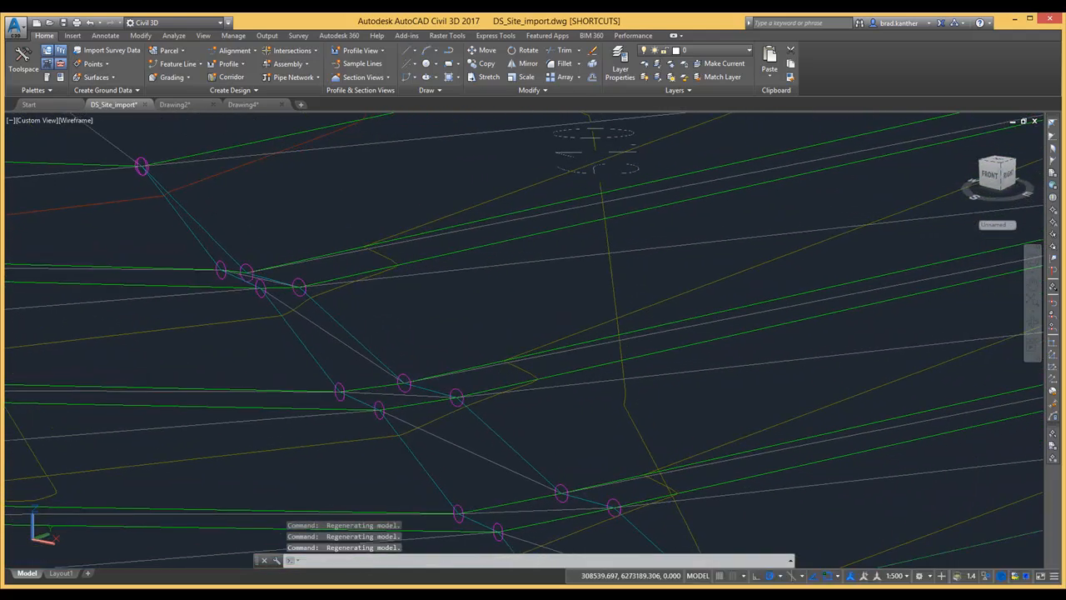
# Compare the bench geometry at the stockpile's southern corner with the bend on its western side in 3D.
pyautogui.scroll(-5, 587, 357)
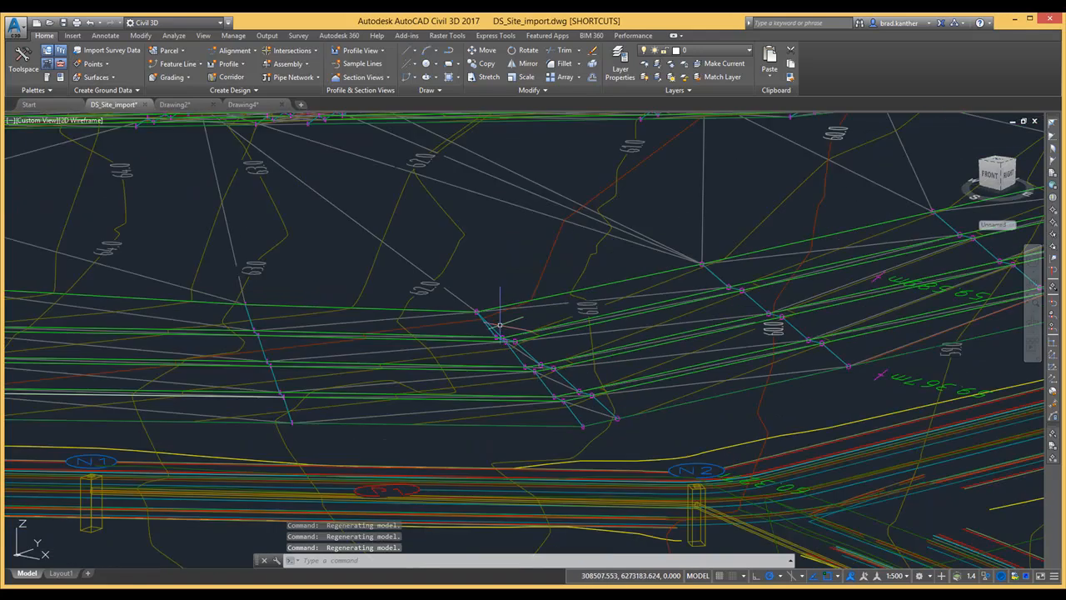
pyautogui.scroll(-5, 627, 408)
pyautogui.scroll(8, 571, 278)
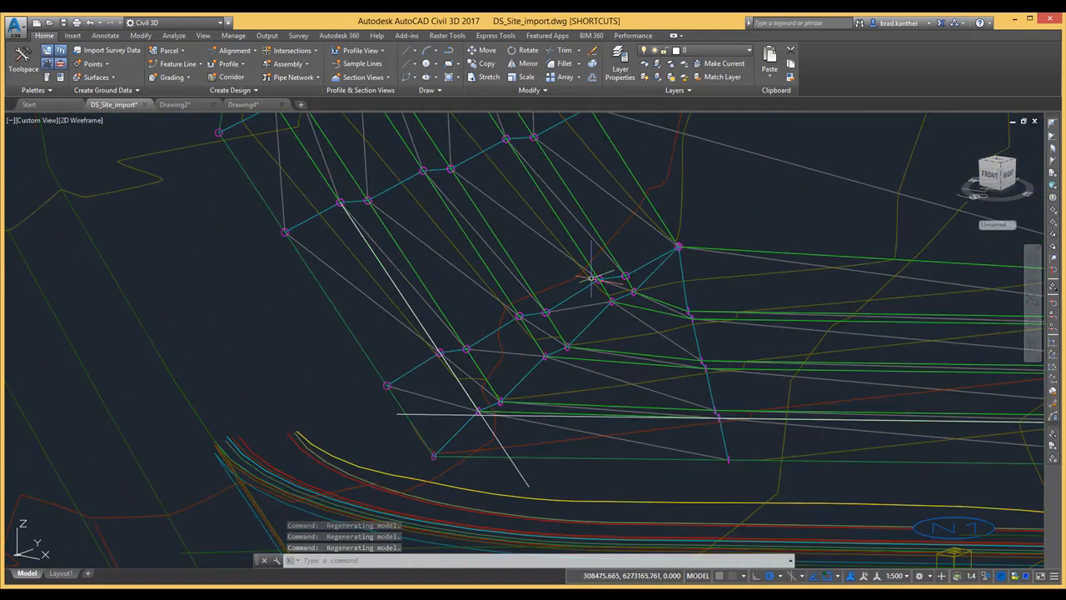
pyautogui.keyDown('shift'); pyautogui.moveTo(652, 247); pyautogui.dragTo(583, 384, button='middle'); pyautogui.keyUp('shift')
pyautogui.scroll(-4, 561, 293)
pyautogui.scroll(5, 766, 363)
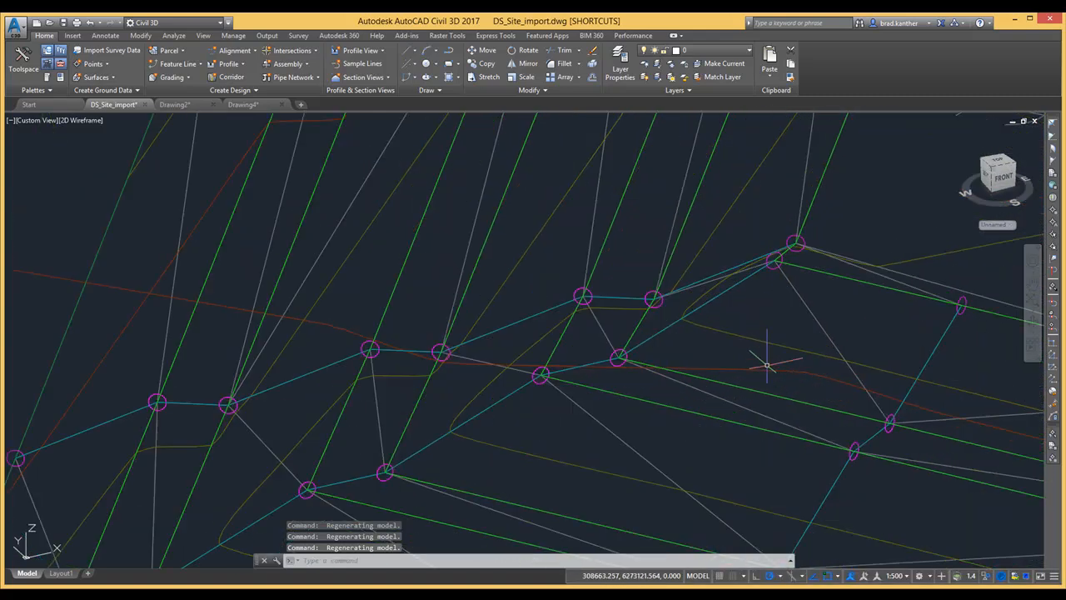
# Review the whole benched stockpile in 3D against the surrounding roads and site surface.
pyautogui.scroll(-2, 625, 384)
pyautogui.scroll(-3, 626, 385)
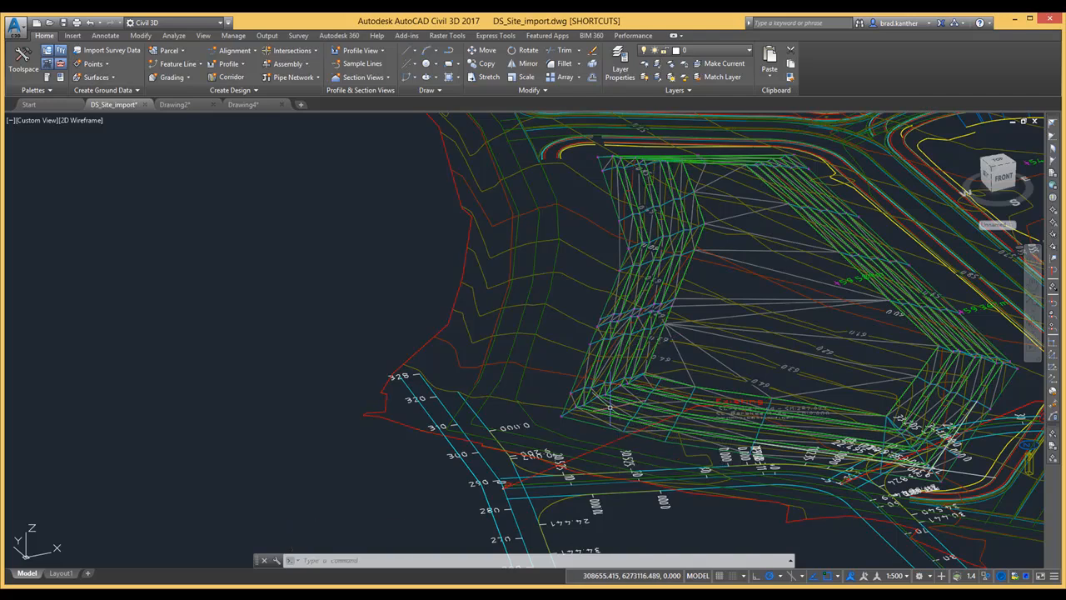
pyautogui.scroll(3, 666, 372)
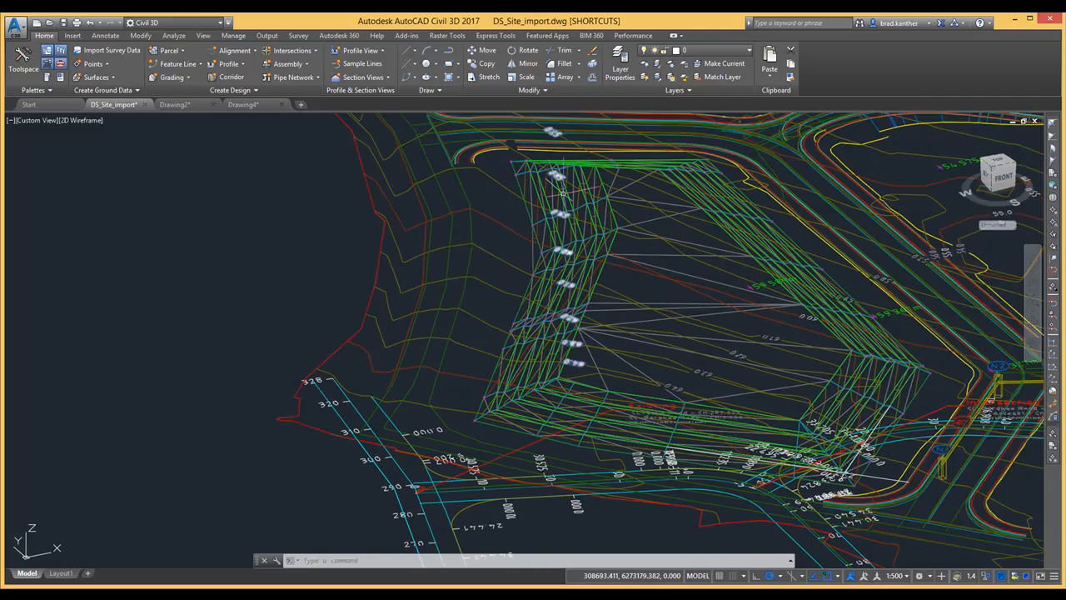
pyautogui.scroll(-3, 437, 362)
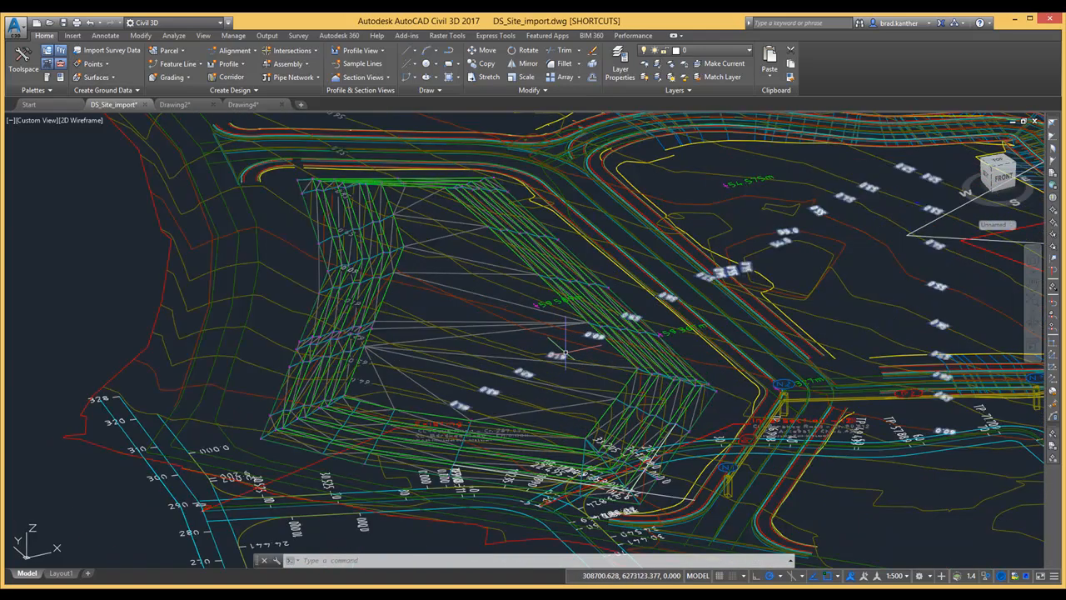
pyautogui.scroll(2, 662, 401)
pyautogui.scroll(-3, 681, 400)
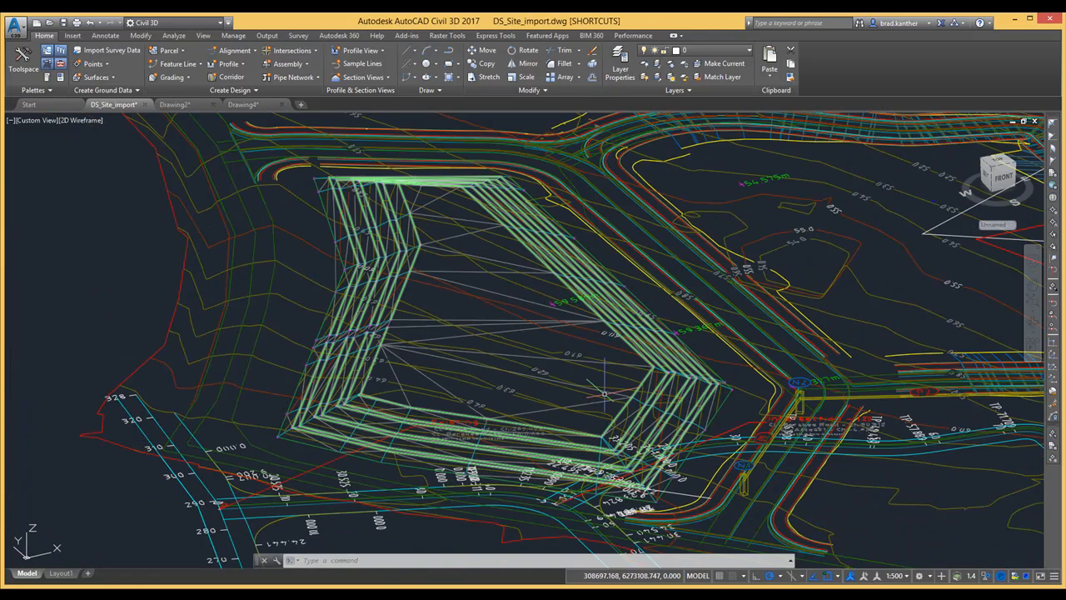
pyautogui.moveTo(417, 260); pyautogui.dragTo(448, 313, button='middle')
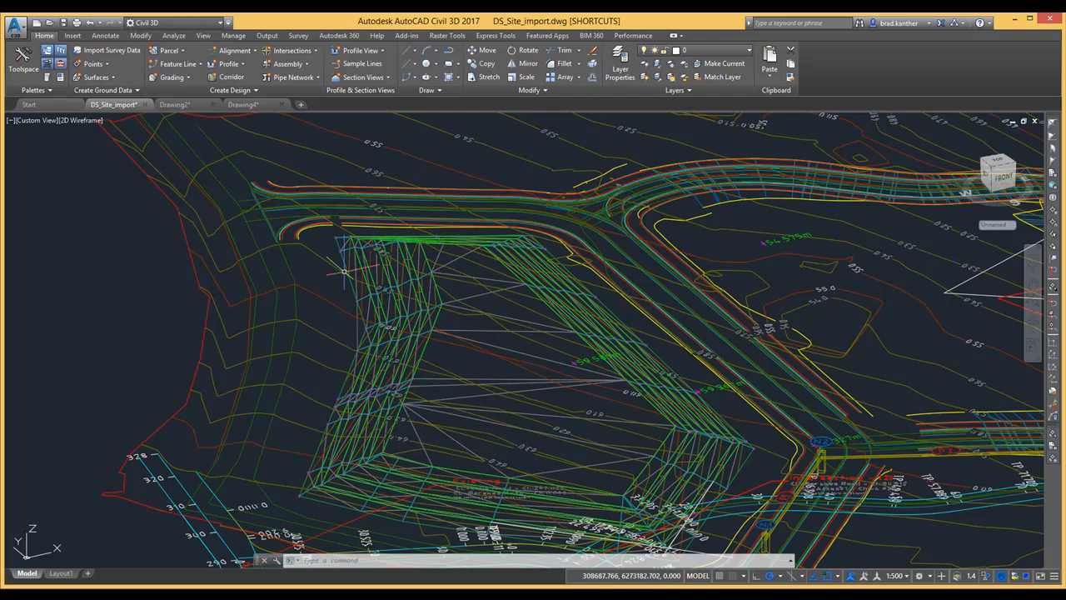
pyautogui.moveTo(347, 274)
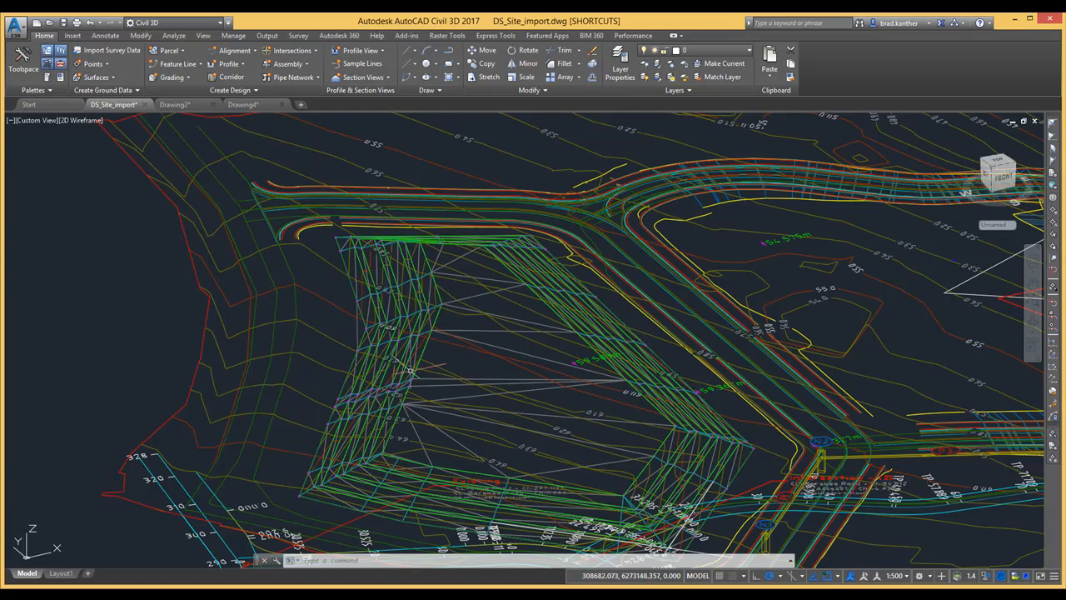
pyautogui.scroll(-4, 792, 272)
pyautogui.moveTo(829, 302); pyautogui.dragTo(656, 329, button='middle')
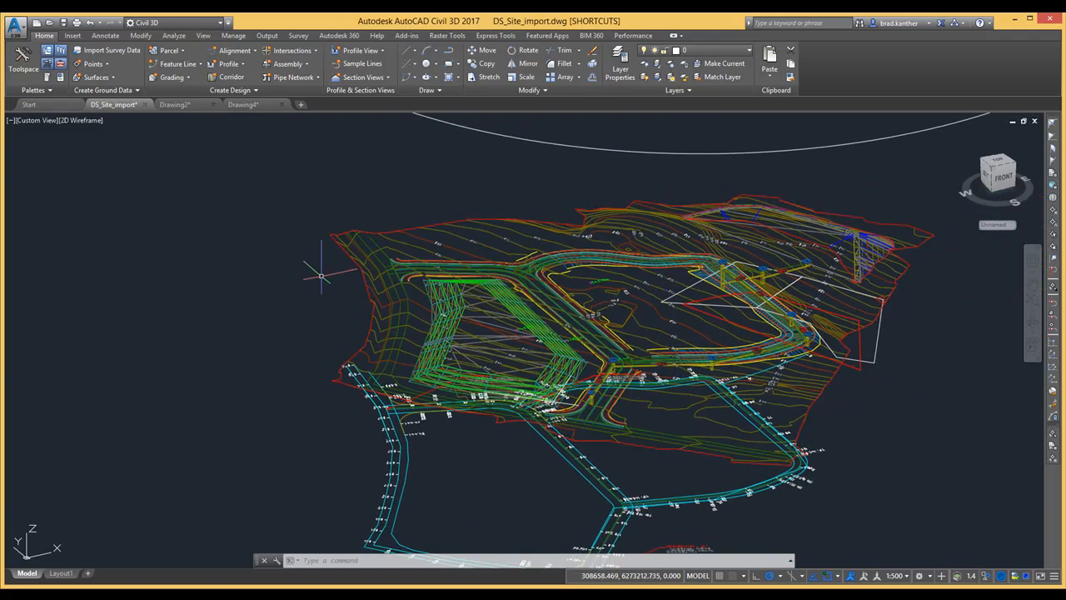